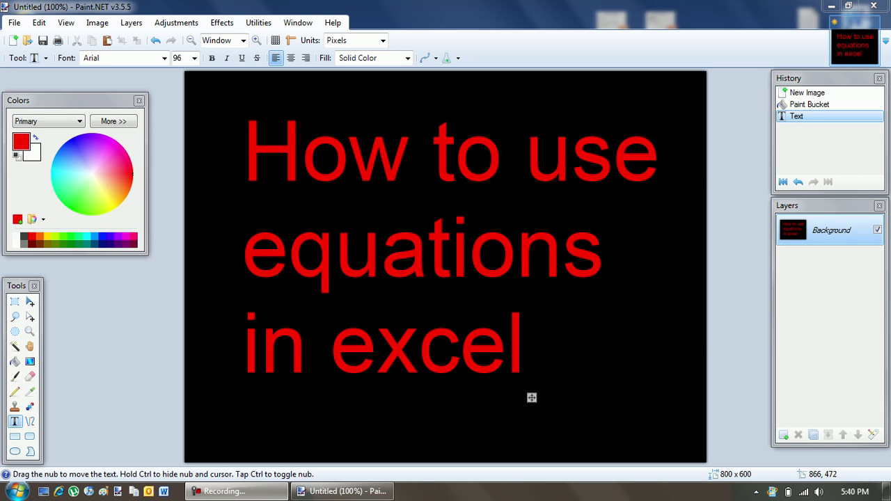
Switch to the desktop and open the chem121 workbook in Excel.
{"action": "left_click", "coordinate": [887, 491]}
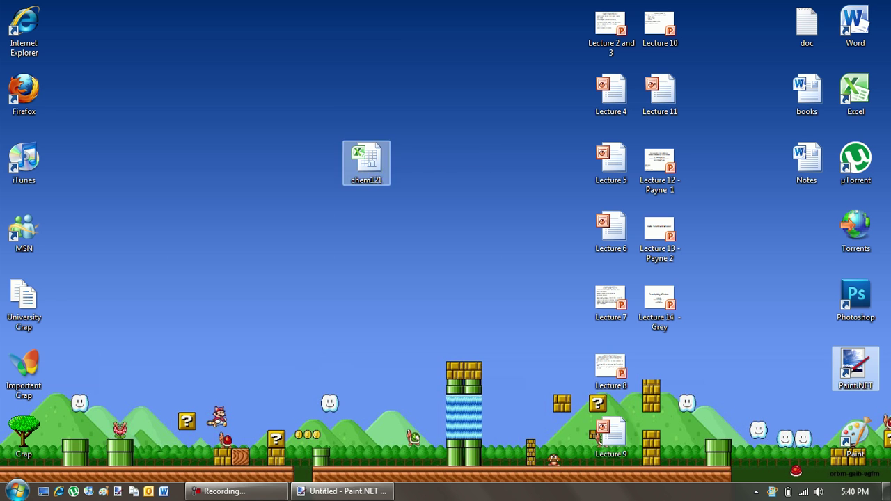
{"action": "double_click", "coordinate": [366, 163]}
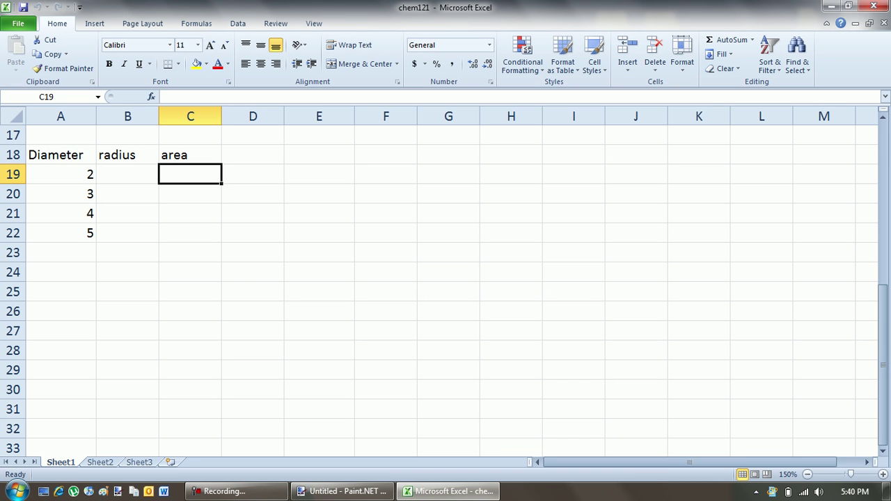
Examine the Diameter, radius and area headings in row 18 and the first data row beneath them.
{"action": "key", "text": "Left"}
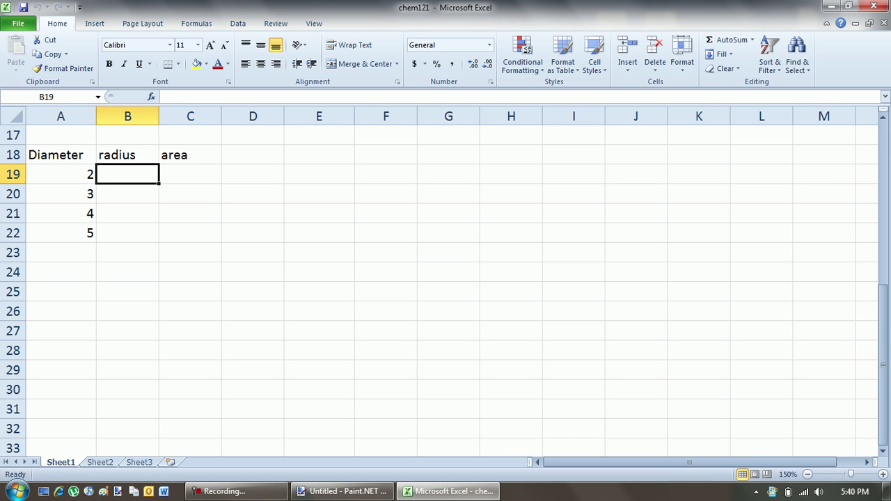
{"action": "key", "text": "Left"}
{"action": "key", "text": "Up"}
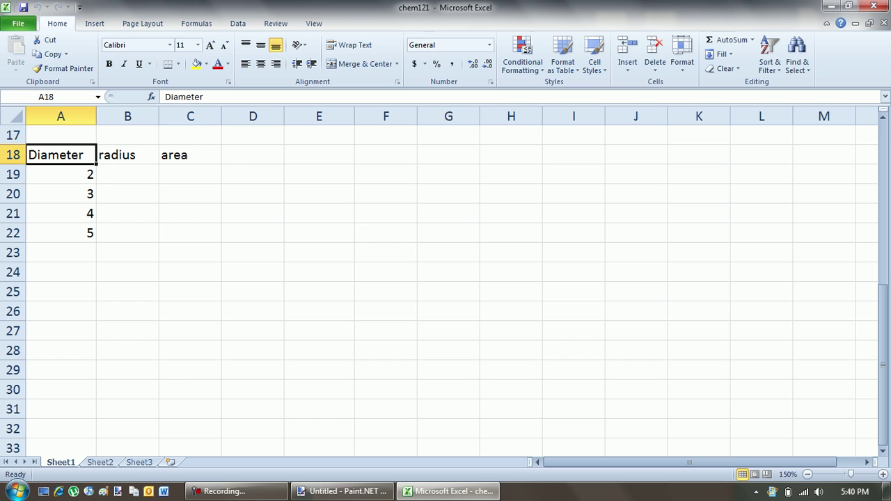
{"action": "key", "text": "Right"}
{"action": "key", "text": "Right"}
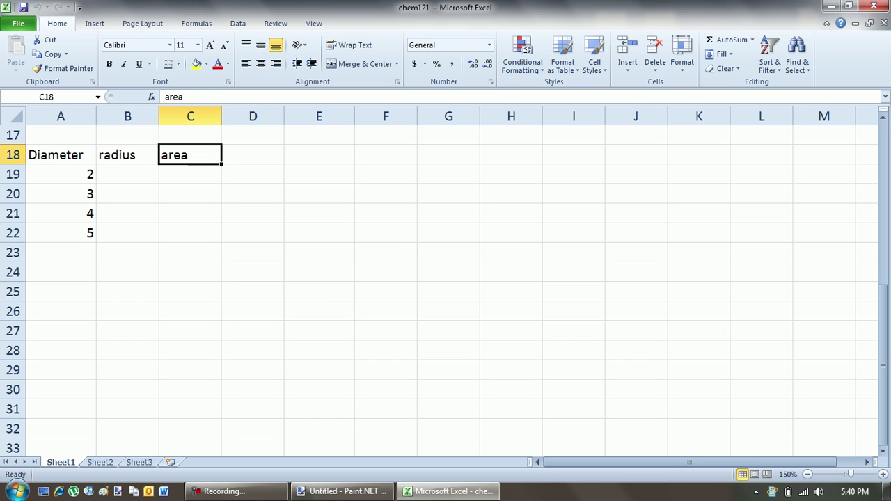
{"action": "key", "text": "Left"}
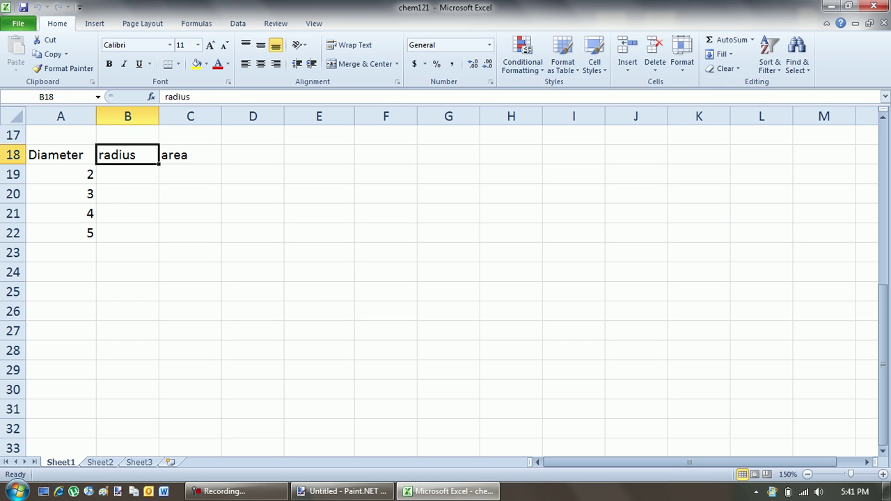
{"action": "key", "text": "Left"}
{"action": "key", "text": "Down"}
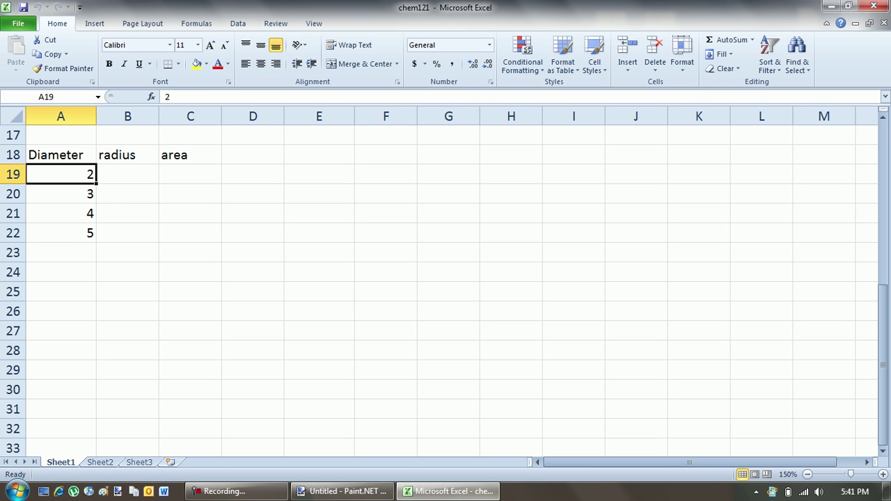
{"action": "key", "text": "Right"}
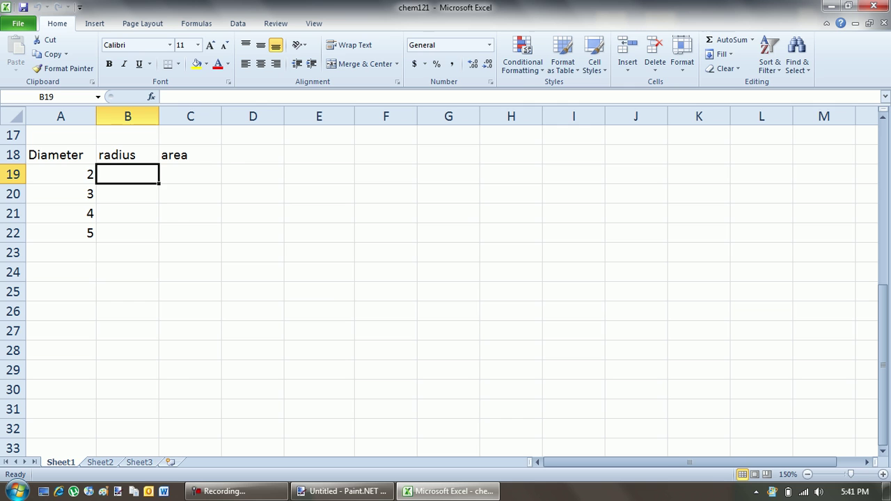
{"action": "key", "text": "Left"}
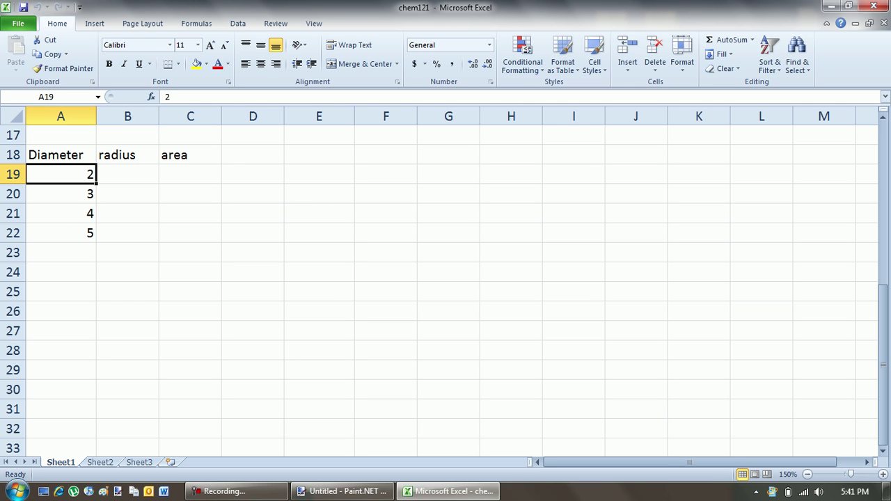
Enter the formula =(A19/2) in B19 to calculate the radius from the first diameter.
{"action": "key", "text": "Right"}
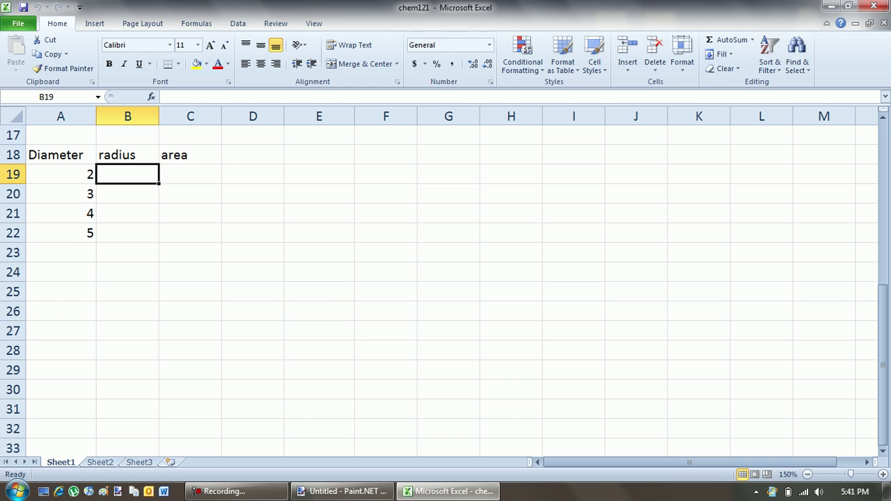
{"action": "key", "text": "BackSpace"}
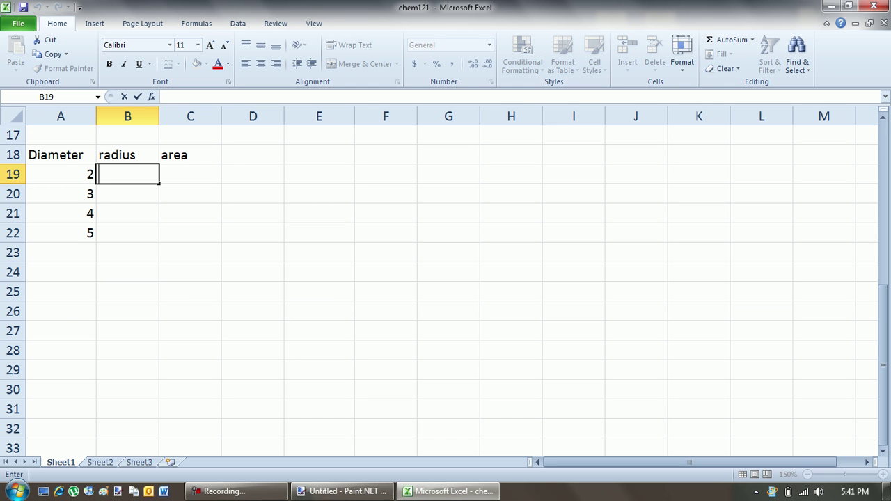
{"action": "type", "text": "("}
{"action": "key", "text": "BackSpace"}
{"action": "type", "text": "="}
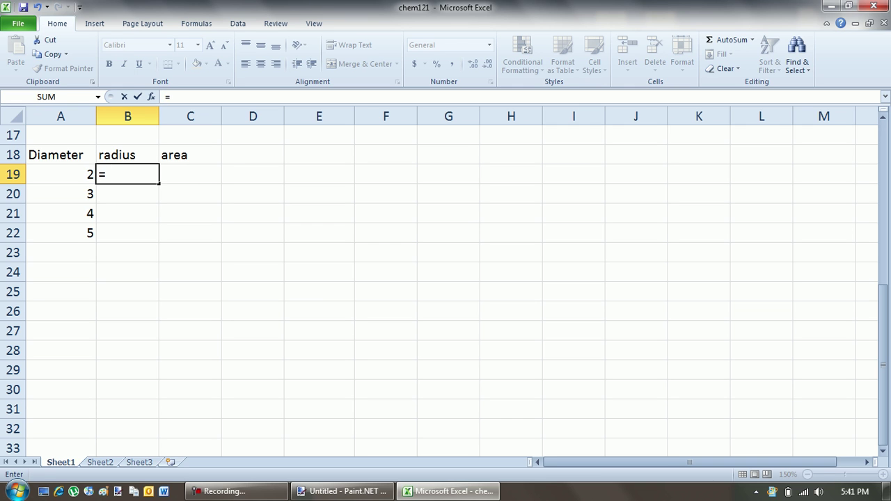
{"action": "type", "text": "("}
{"action": "left_click", "coordinate": [95, 169]}
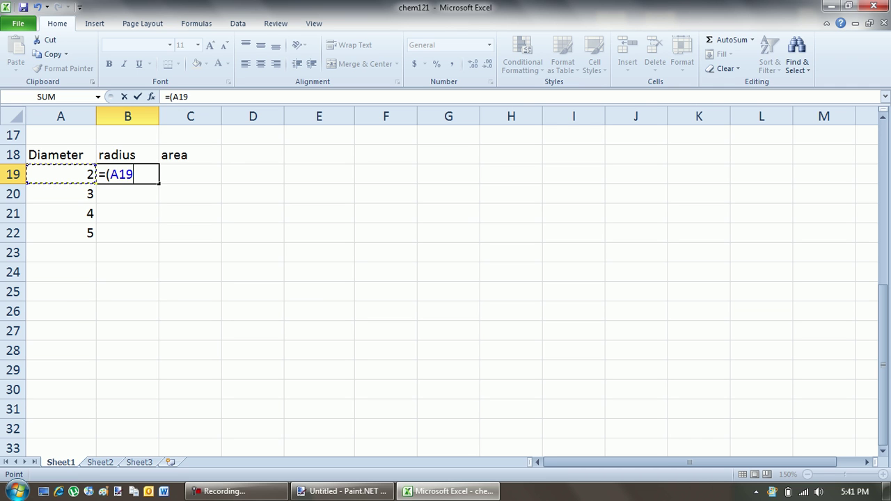
{"action": "type", "text": "/2)"}
{"action": "key", "text": "Return"}
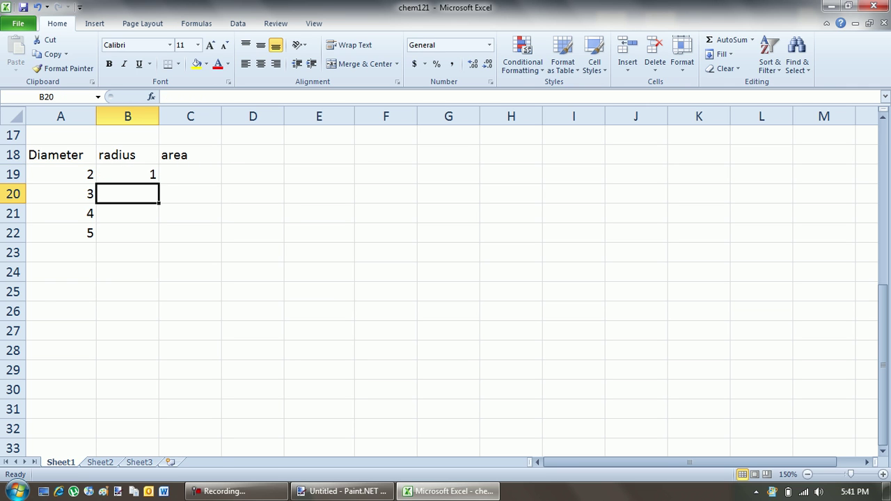
Copy the radius formula from B19 into B20, B21 and B22, and clear the copy selection.
{"action": "left_click", "coordinate": [127, 174]}
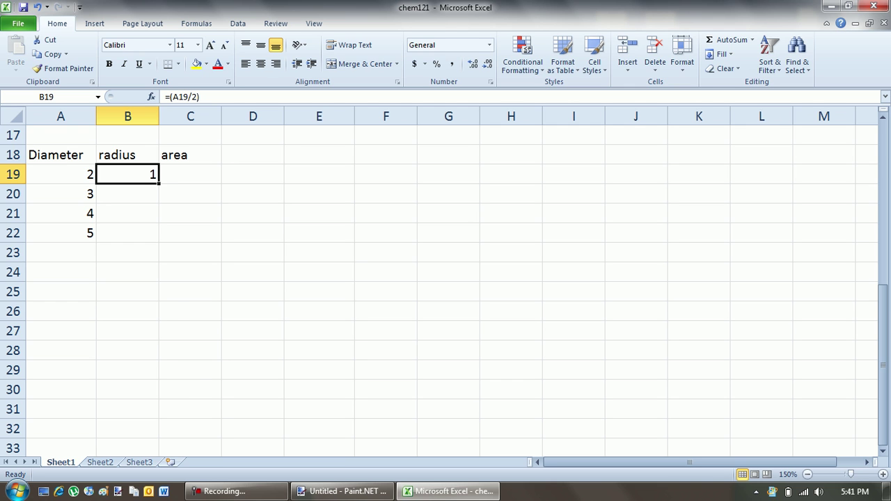
{"action": "right_click", "coordinate": [143, 175]}
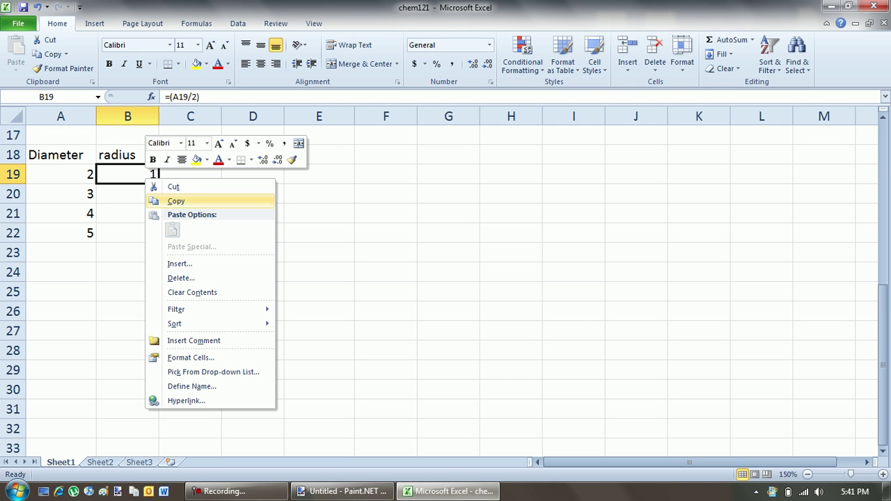
{"action": "left_click", "coordinate": [176, 201]}
{"action": "right_click", "coordinate": [137, 193]}
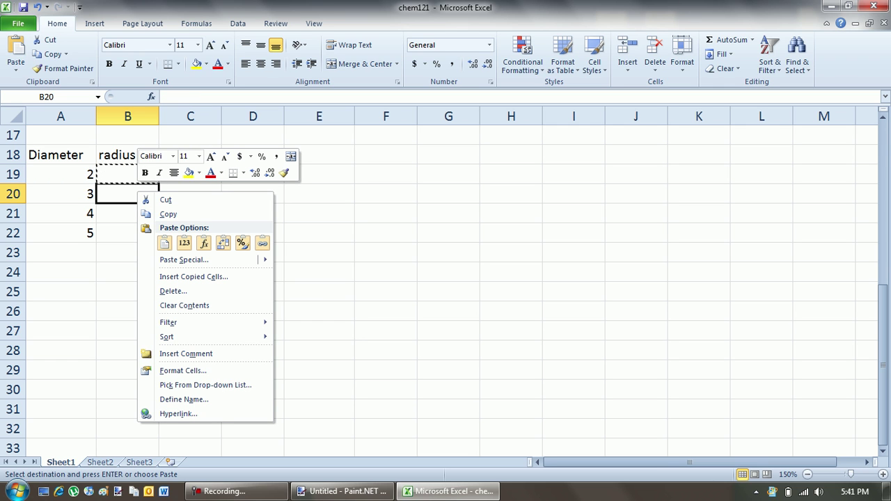
{"action": "left_click", "coordinate": [165, 242]}
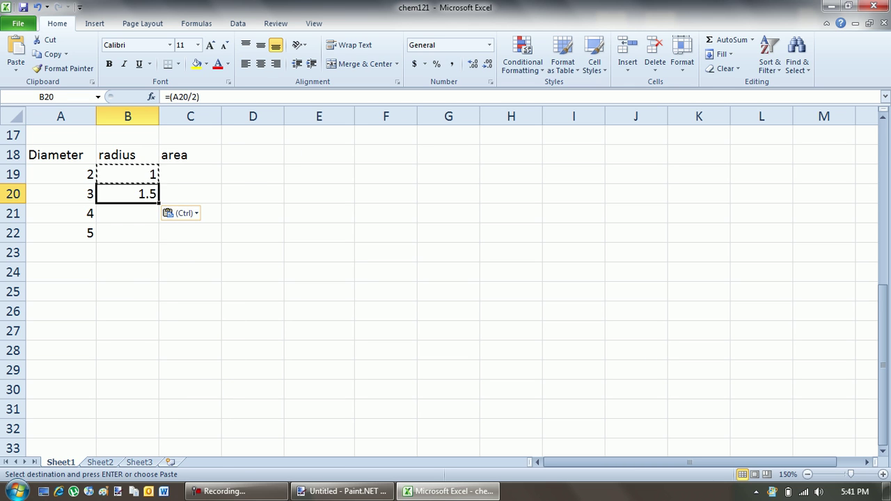
{"action": "left_click", "coordinate": [142, 216]}
{"action": "right_click", "coordinate": [142, 216]}
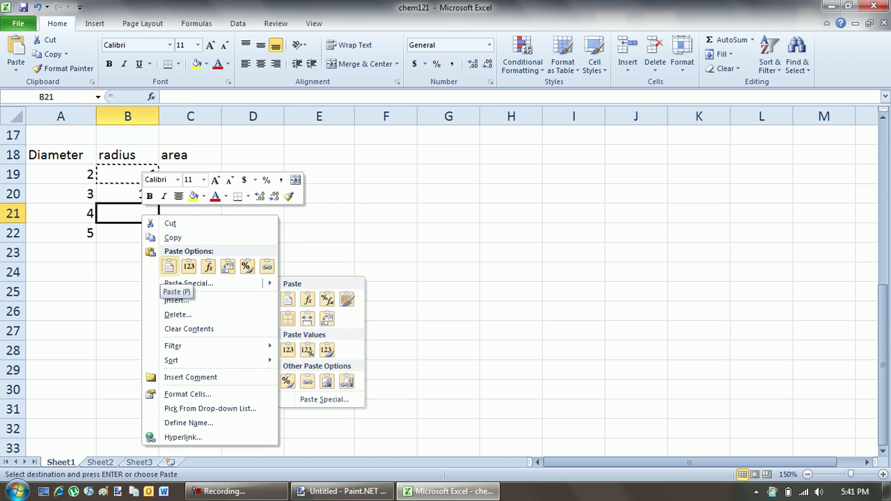
{"action": "left_click", "coordinate": [169, 267]}
{"action": "right_click", "coordinate": [143, 234]}
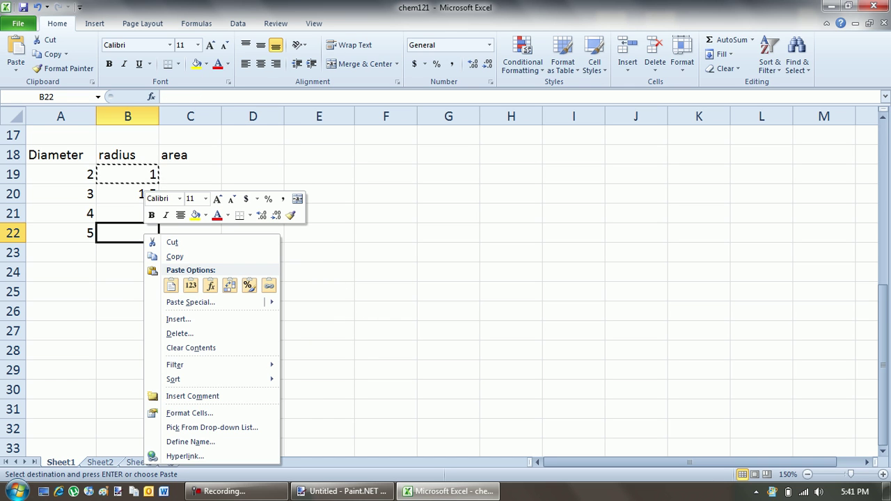
{"action": "left_click", "coordinate": [171, 284]}
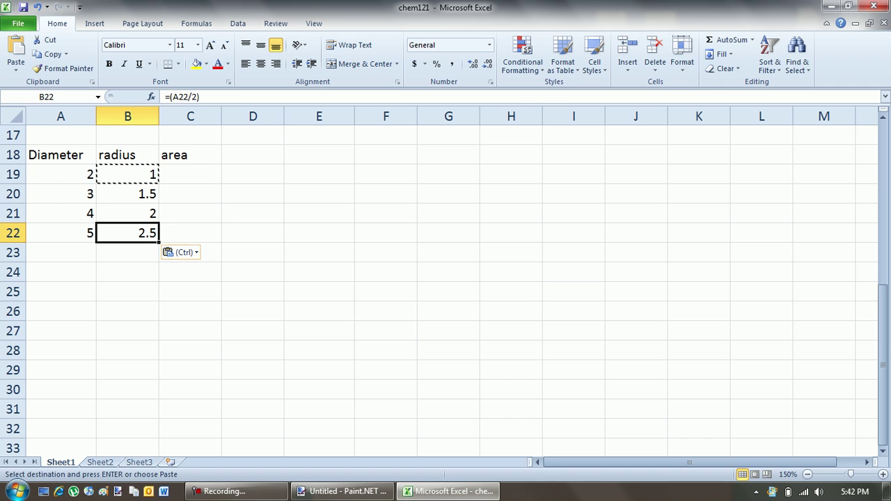
{"action": "key", "text": "Escape"}
Check the formulas in the radius column from B19 to B22, comparing their cell references.
{"action": "key", "text": "Up"}
{"action": "key", "text": "Up"}
{"action": "key", "text": "Up"}
{"action": "key", "text": "Down"}
{"action": "key", "text": "Down"}
{"action": "key", "text": "Down"}
{"action": "key", "text": "Down"}
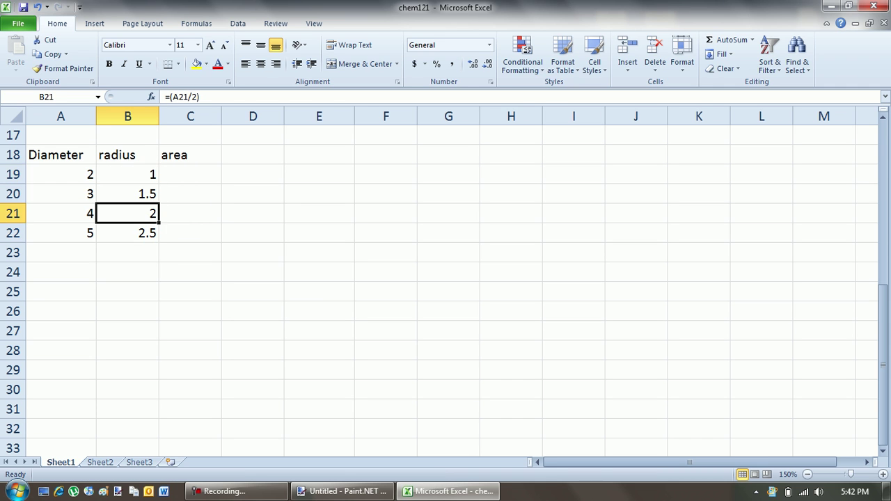
{"action": "key", "text": "Up"}
{"action": "key", "text": "Up"}
{"action": "key", "text": "Up"}
{"action": "key", "text": "Up"}
{"action": "key", "text": "Down"}
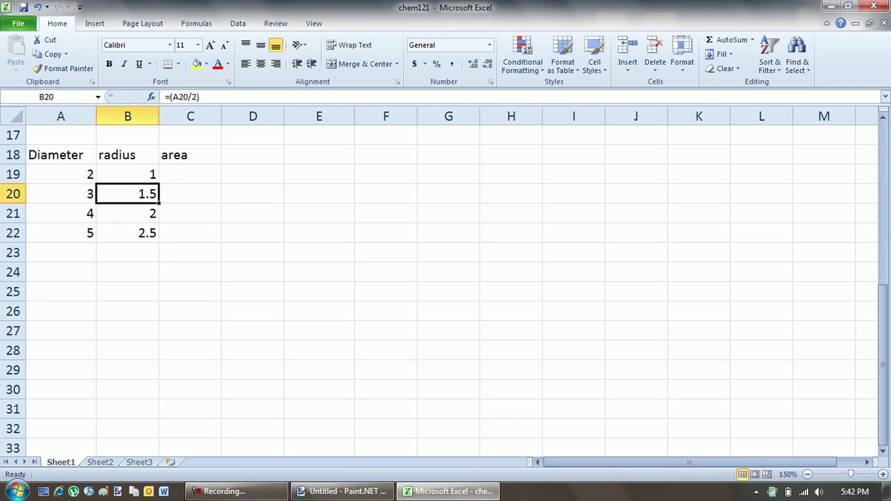
{"action": "key", "text": "Down"}
{"action": "key", "text": "Down"}
{"action": "key", "text": "Down"}
{"action": "key", "text": "Up"}
{"action": "key", "text": "Up"}
{"action": "key", "text": "Up"}
{"action": "key", "text": "Up"}
{"action": "key", "text": "Up"}
{"action": "key", "text": "Down"}
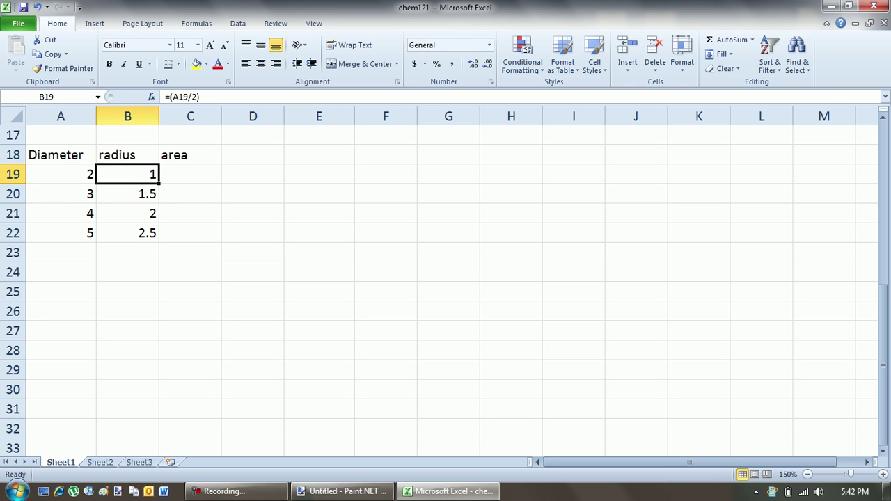
Enter the formula =(3.141592652589*(B19^2)) in C19 to calculate the circle's area from its radius.
{"action": "key", "text": "Right"}
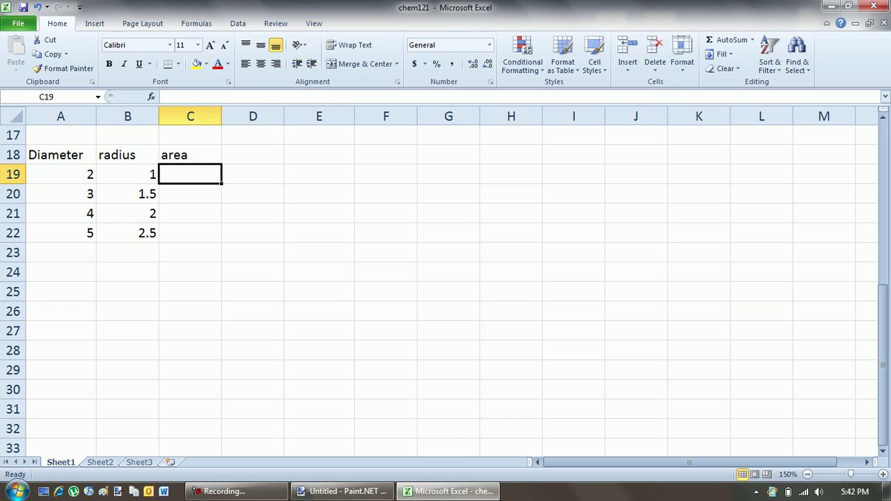
{"action": "type", "text": "=("}
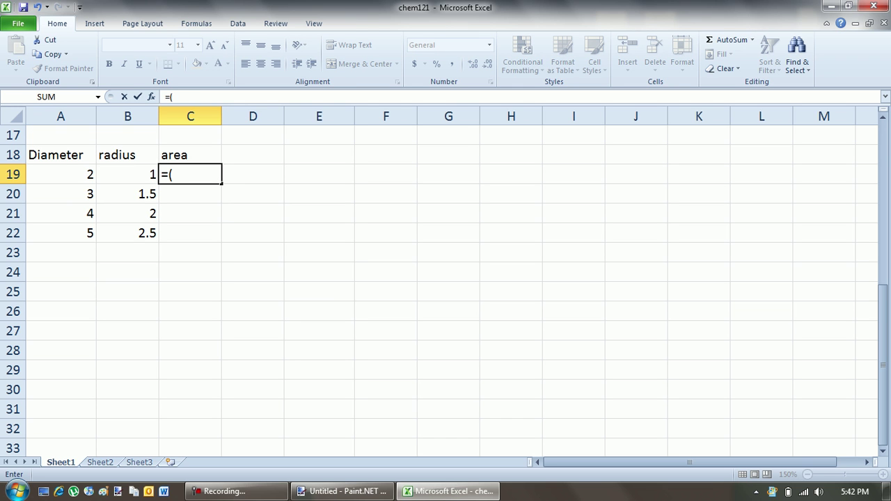
{"action": "type", "text": "3.14159265"}
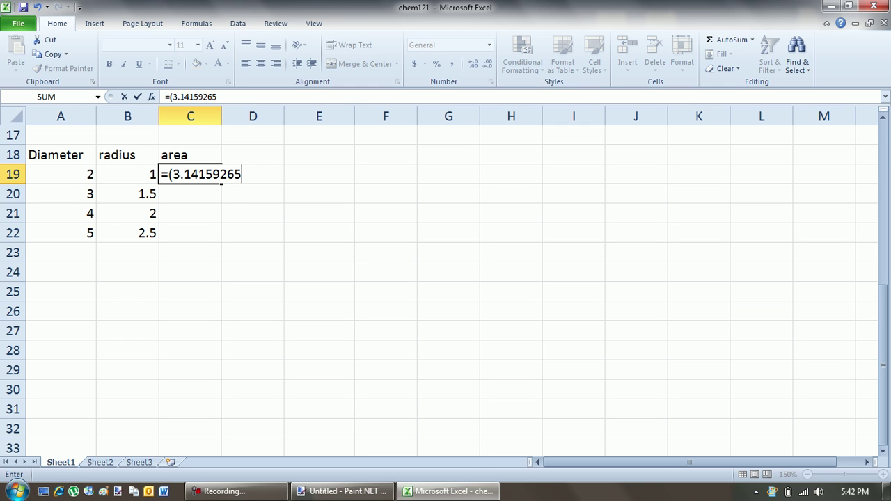
{"action": "type", "text": "2589*"}
{"action": "type", "text": "("}
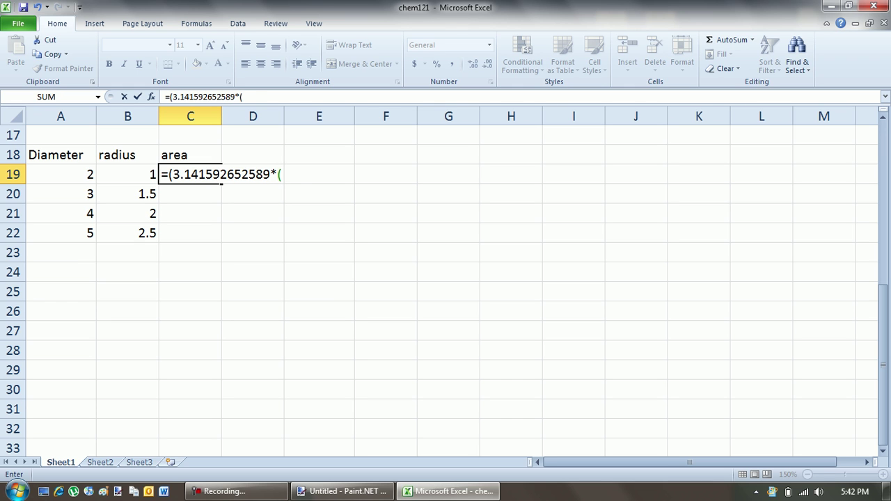
{"action": "left_click", "coordinate": [128, 174]}
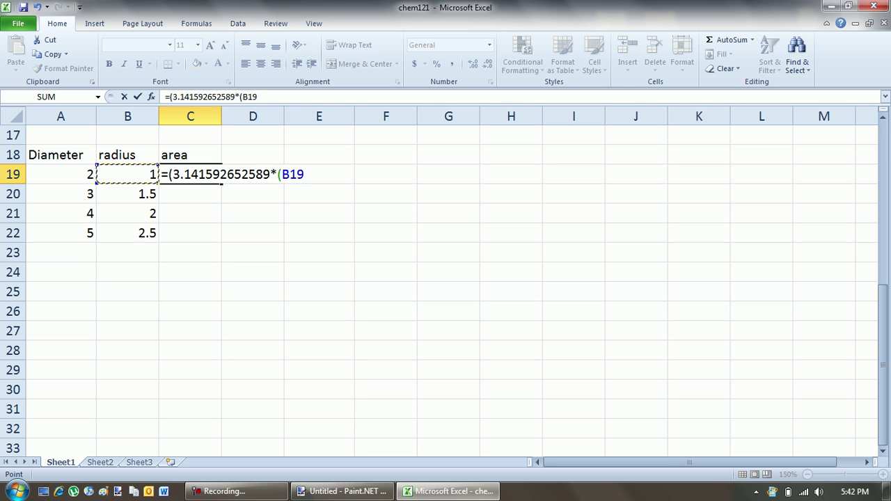
{"action": "type", "text": "^2))"}
{"action": "key", "text": "Return"}
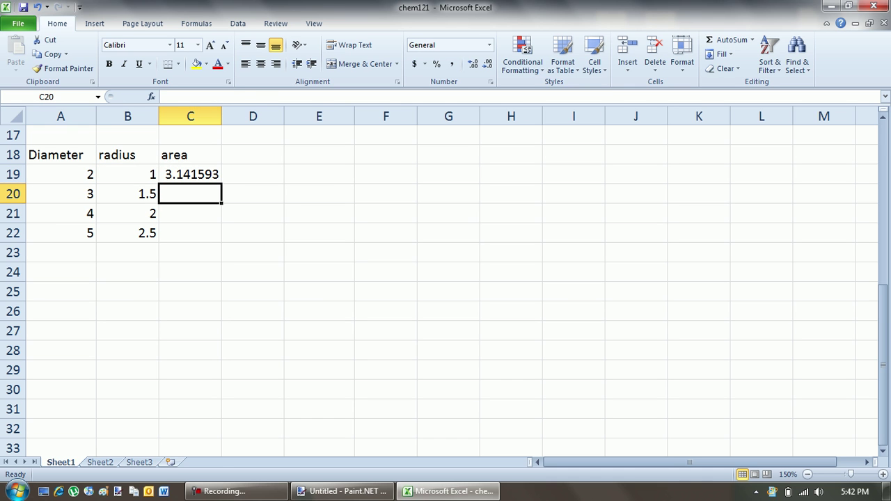
Copy the area formula from C19 into C20, C21 and C22, and clear the copy selection.
{"action": "left_click", "coordinate": [190, 174]}
{"action": "key", "text": "ctrl+c"}
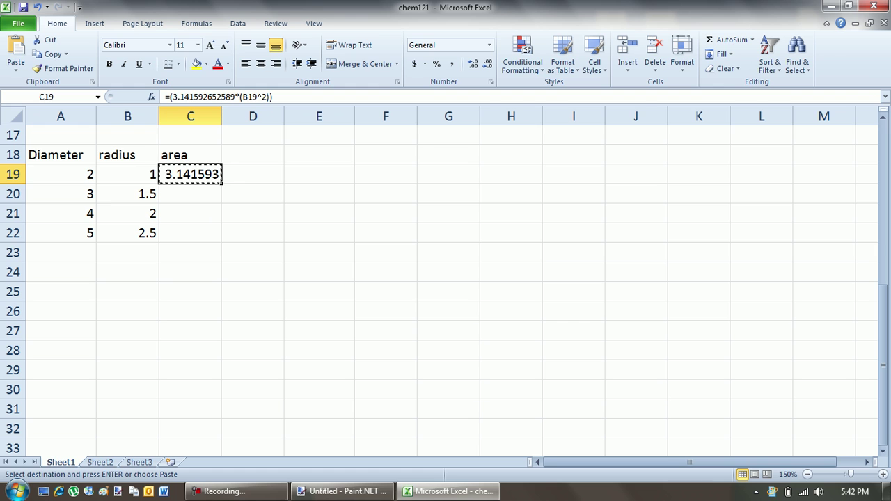
{"action": "left_click", "coordinate": [190, 194]}
{"action": "key", "text": "ctrl+v"}
{"action": "left_click", "coordinate": [190, 213]}
{"action": "key", "text": "ctrl+v"}
{"action": "left_click", "coordinate": [190, 232]}
{"action": "key", "text": "ctrl+v"}
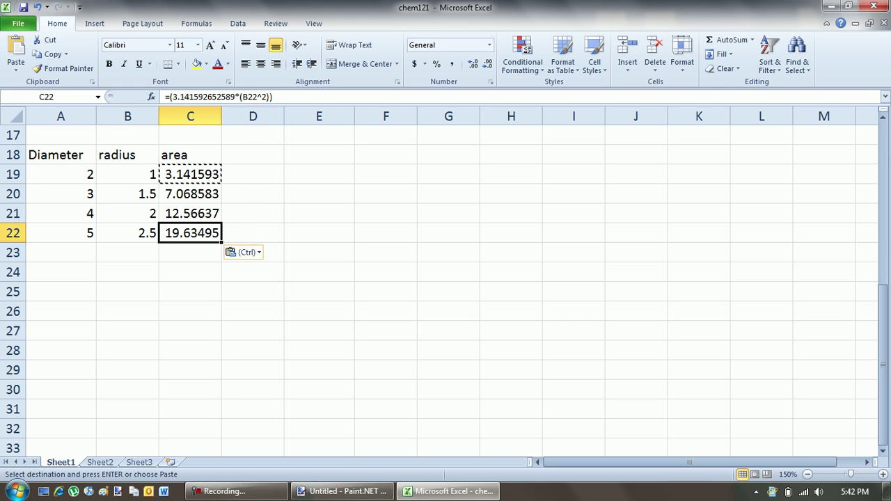
{"action": "key", "text": "Escape"}
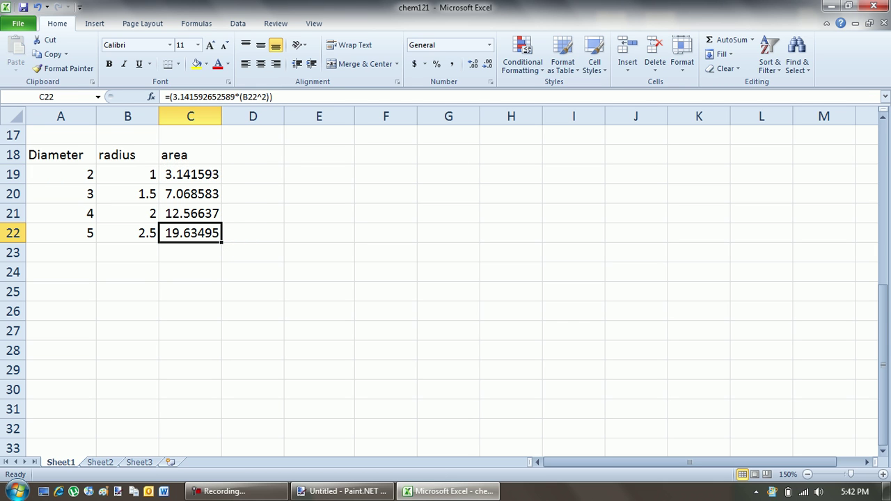
Review the area column's formulas from C22 up to C19, comparing their references to the radius cells.
{"action": "key", "text": "Up"}
{"action": "key", "text": "Up"}
{"action": "key", "text": "Up"}
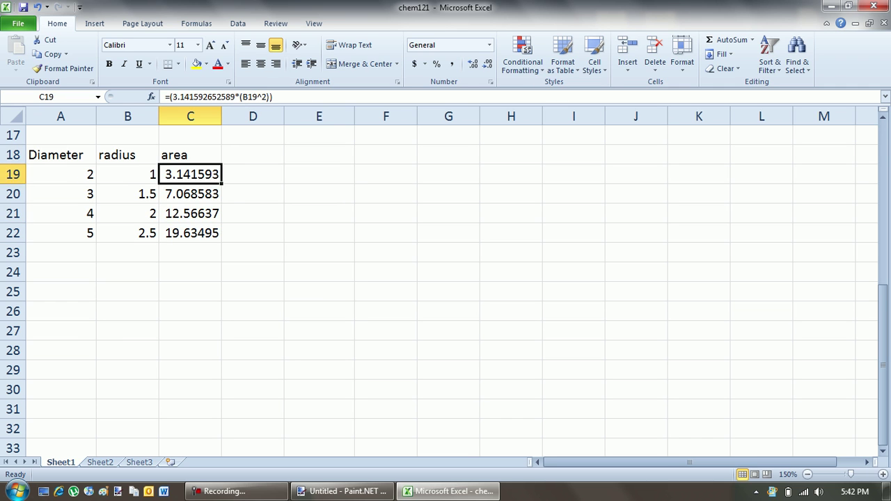
{"action": "key", "text": "Down"}
{"action": "key", "text": "Down"}
{"action": "key", "text": "Up"}
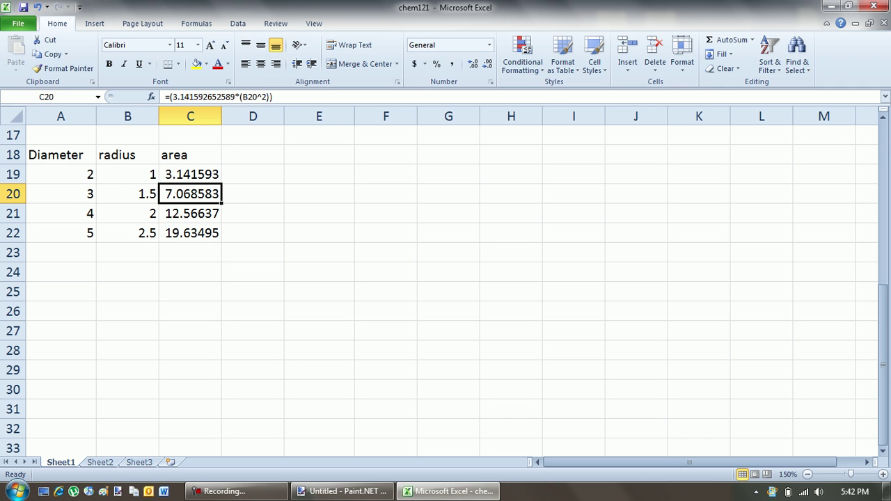
Go to the distance table at the start of the sheet and examine its title, time column and P1 to P3 headings.
{"action": "key", "text": "Up"}
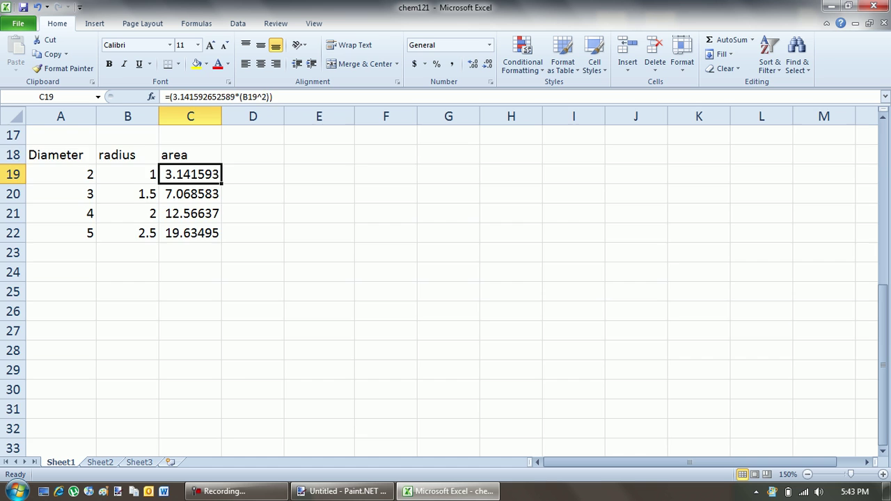
{"action": "key", "text": "ctrl+Up"}
{"action": "key", "text": "ctrl+Up"}
{"action": "key", "text": "ctrl+Up"}
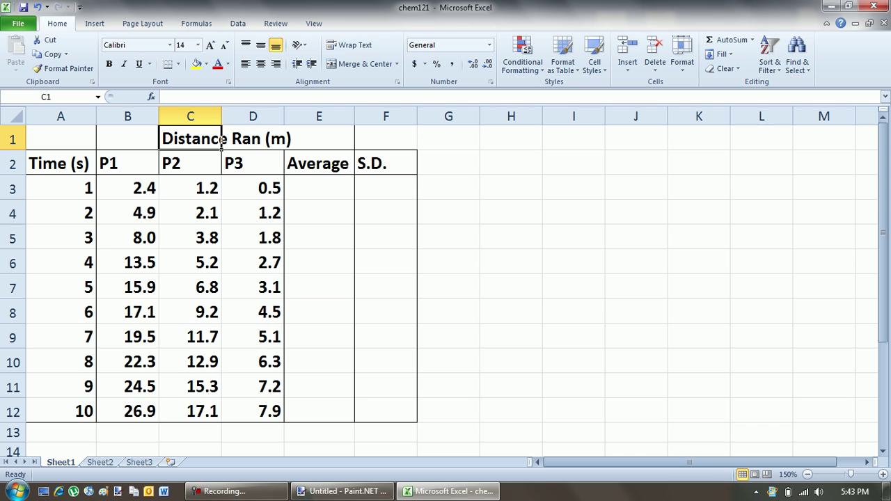
{"action": "key", "text": "Down"}
{"action": "key", "text": "Down"}
{"action": "key", "text": "Down"}
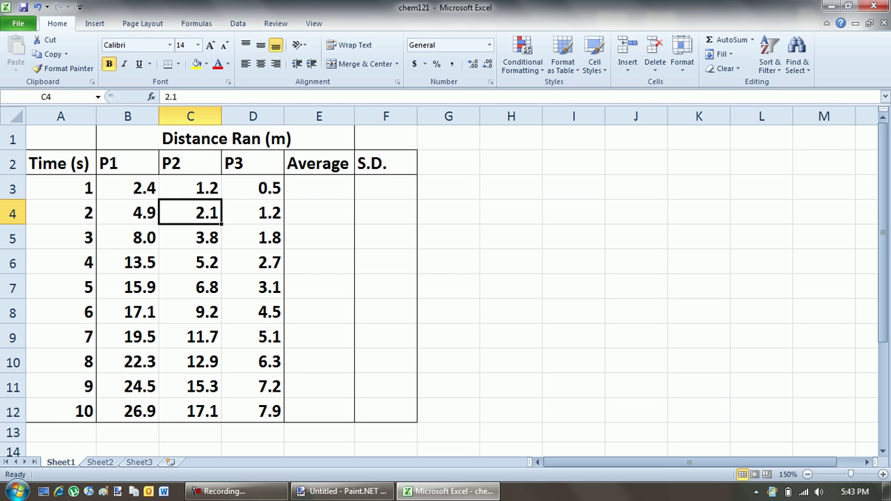
{"action": "key", "text": "Up"}
{"action": "key", "text": "Left"}
{"action": "key", "text": "Left"}
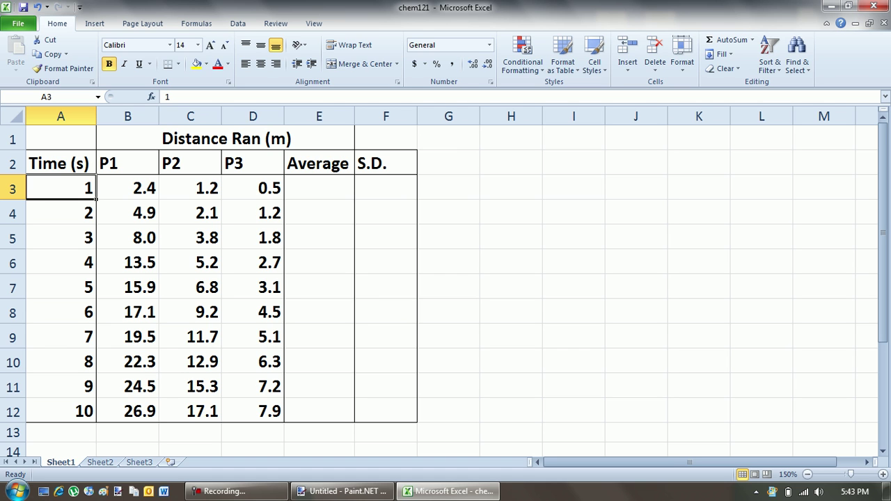
{"action": "key", "text": "Up"}
{"action": "key", "text": "Up"}
{"action": "key", "text": "Right"}
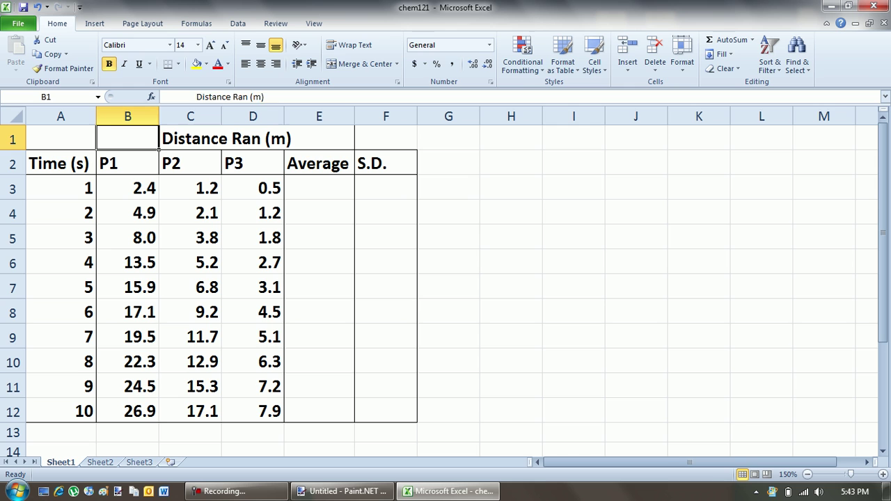
{"action": "key", "text": "Right"}
{"action": "key", "text": "Left"}
{"action": "key", "text": "Down"}
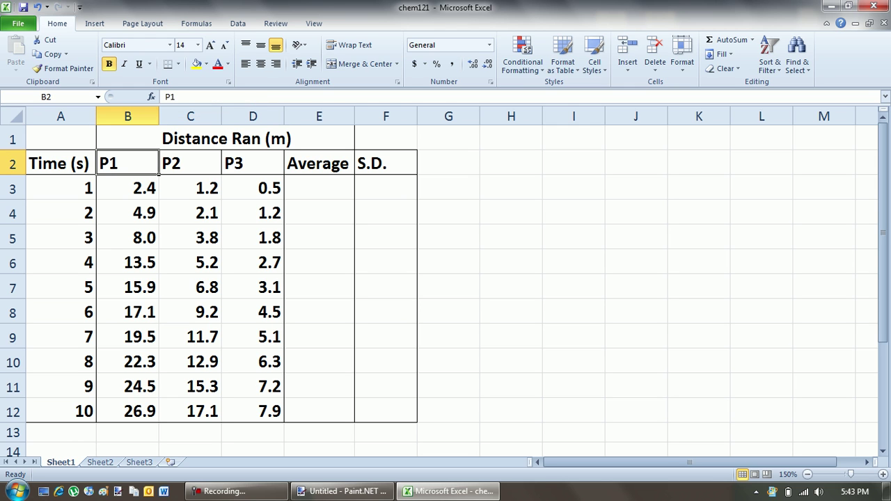
{"action": "key", "text": "Right"}
{"action": "key", "text": "Right"}
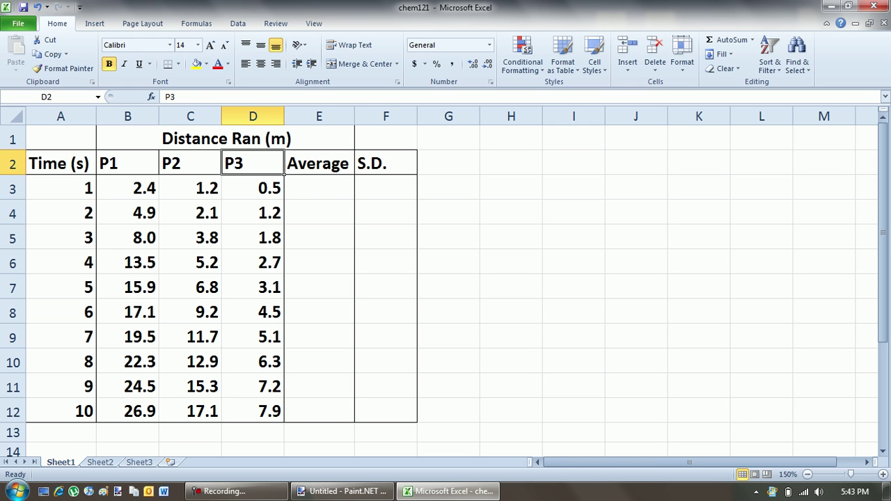
Look through the values in the Time (s) column down to row 12 and back up to A1.
{"action": "key", "text": "Left"}
{"action": "key", "text": "Left"}
{"action": "key", "text": "Left"}
{"action": "key", "text": "Down"}
{"action": "key", "text": "Down"}
{"action": "key", "text": "Down"}
{"action": "key", "text": "Down"}
{"action": "key", "text": "Down"}
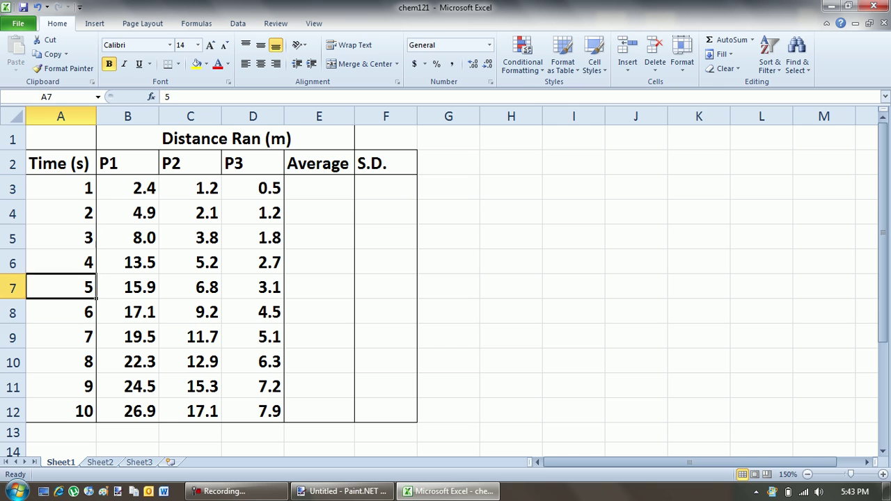
{"action": "key", "text": "Down"}
{"action": "key", "text": "Down"}
{"action": "key", "text": "Down"}
{"action": "key", "text": "Down"}
{"action": "key", "text": "Down"}
{"action": "key", "text": "Up"}
{"action": "key", "text": "Up"}
{"action": "key", "text": "Up"}
{"action": "key", "text": "Up"}
{"action": "key", "text": "Up"}
{"action": "key", "text": "Up"}
{"action": "key", "text": "Up"}
{"action": "key", "text": "Up"}
{"action": "key", "text": "Up"}
{"action": "key", "text": "Up"}
{"action": "key", "text": "Up"}
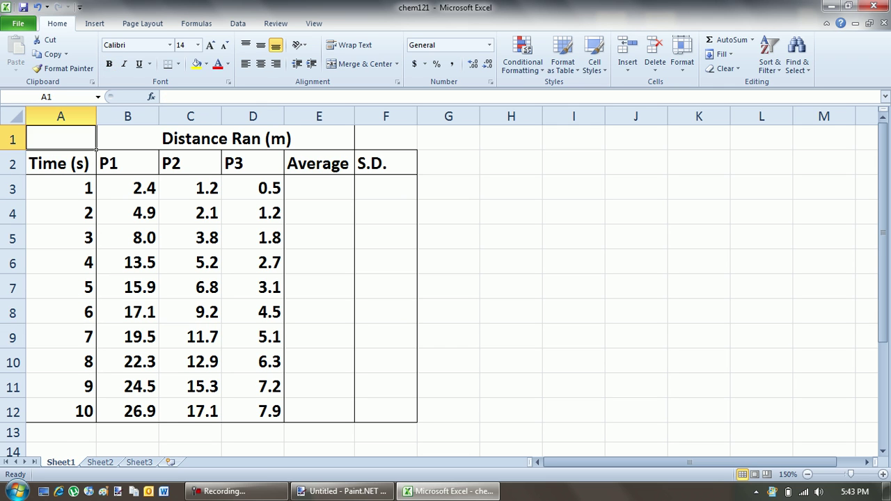
Examine the P1, P2 and P3 distances in the first rows and the empty Average cell E3 beside them.
{"action": "key", "text": "Right"}
{"action": "key", "text": "Right"}
{"action": "key", "text": "Right"}
{"action": "key", "text": "Down"}
{"action": "key", "text": "Down"}
{"action": "key", "text": "Down"}
{"action": "key", "text": "Down"}
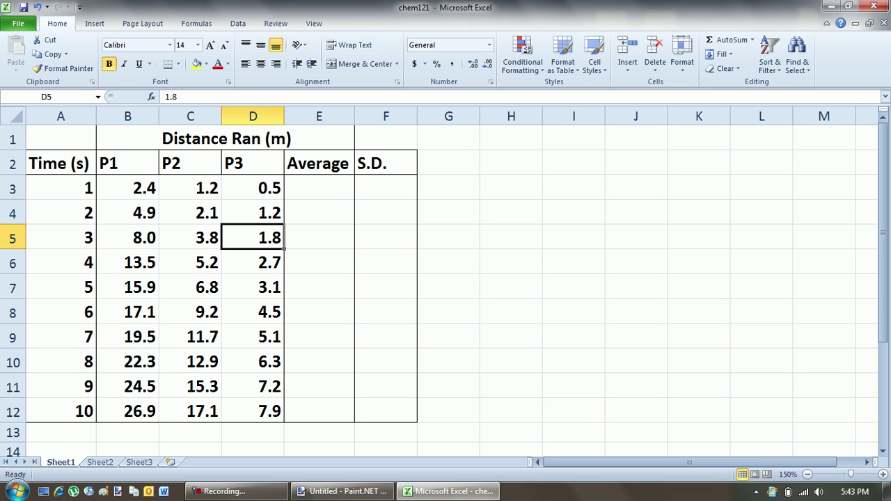
{"action": "key", "text": "Up"}
{"action": "key", "text": "Up"}
{"action": "key", "text": "Left"}
{"action": "key", "text": "Left"}
{"action": "key", "text": "Right"}
{"action": "key", "text": "Right"}
{"action": "key", "text": "Right"}
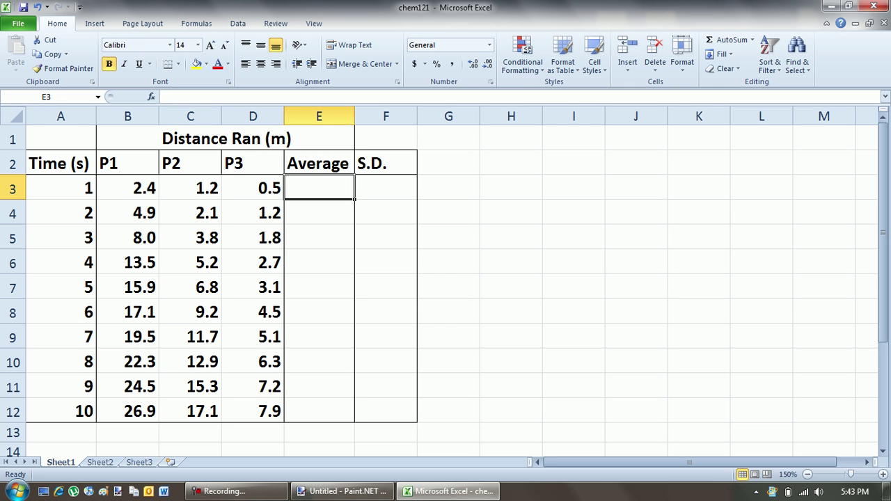
{"action": "key", "text": "Left"}
{"action": "key", "text": "Left"}
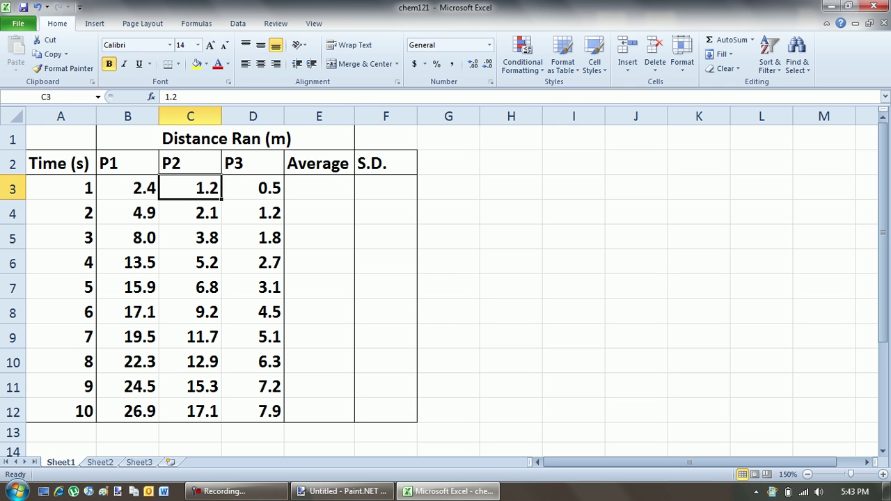
{"action": "key", "text": "Left"}
{"action": "key", "text": "Left"}
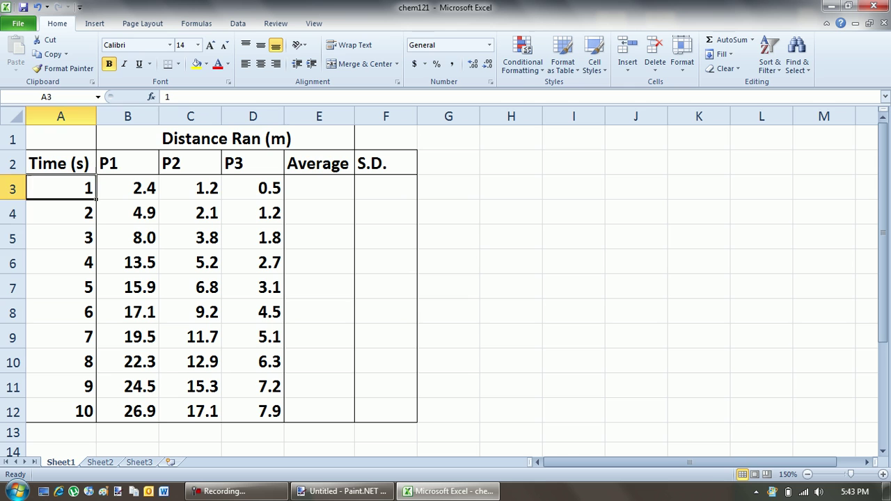
{"action": "key", "text": "Down"}
{"action": "key", "text": "Down"}
{"action": "key", "text": "Right"}
{"action": "key", "text": "Up"}
{"action": "key", "text": "Up"}
{"action": "key", "text": "Right"}
{"action": "key", "text": "Right"}
{"action": "key", "text": "Right"}
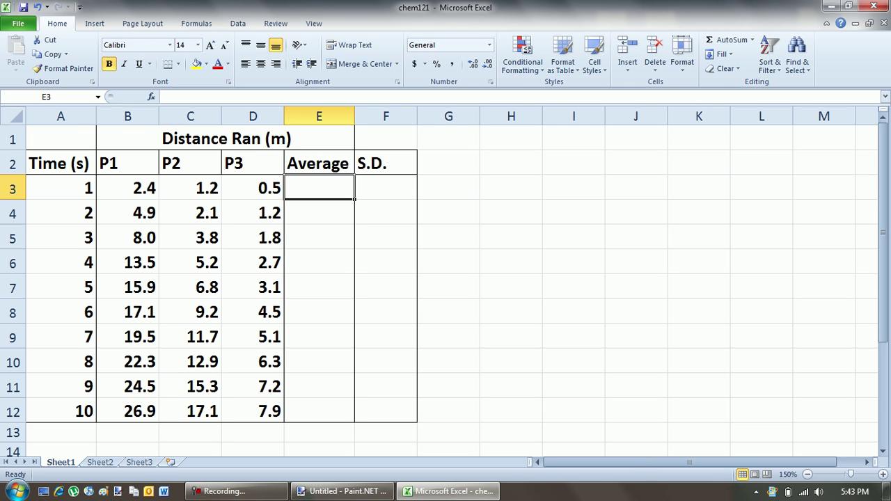
{"action": "type", "text": "-"}
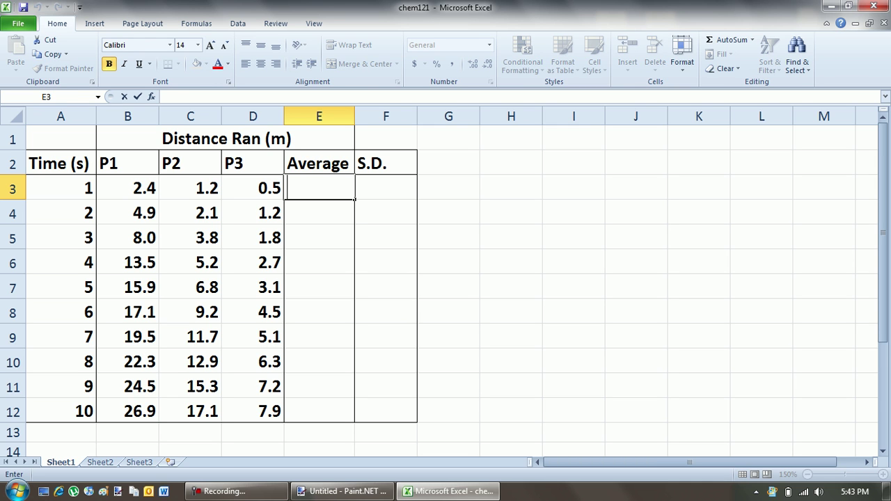
{"action": "type", "text": "*("}
{"action": "key", "text": "Escape"}
Enter the formula =((B3+C3+D3)/3) in E3 to average the three distances in row 3.
{"action": "type", "text": "=("}
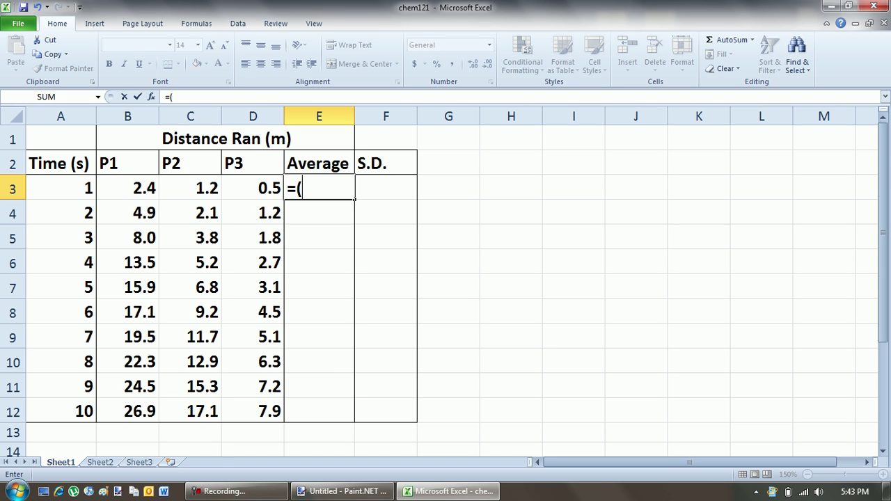
{"action": "type", "text": "("}
{"action": "left_click", "coordinate": [128, 188]}
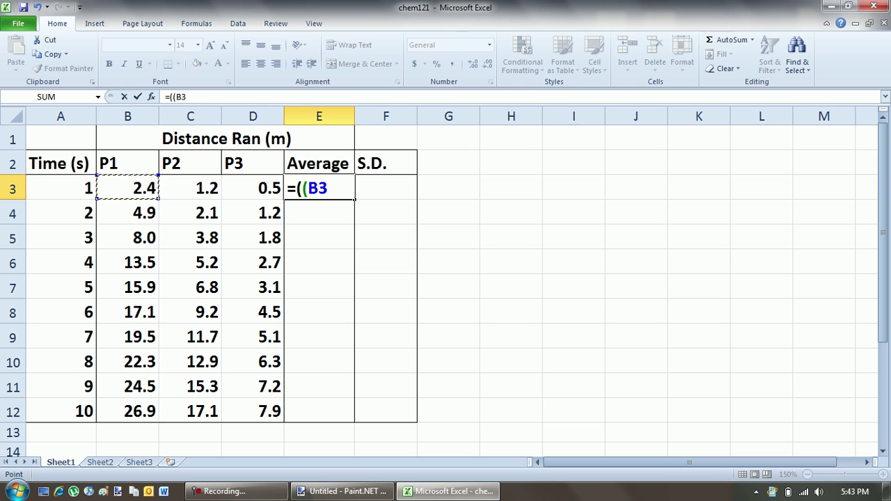
{"action": "type", "text": "+"}
{"action": "left_click", "coordinate": [190, 188]}
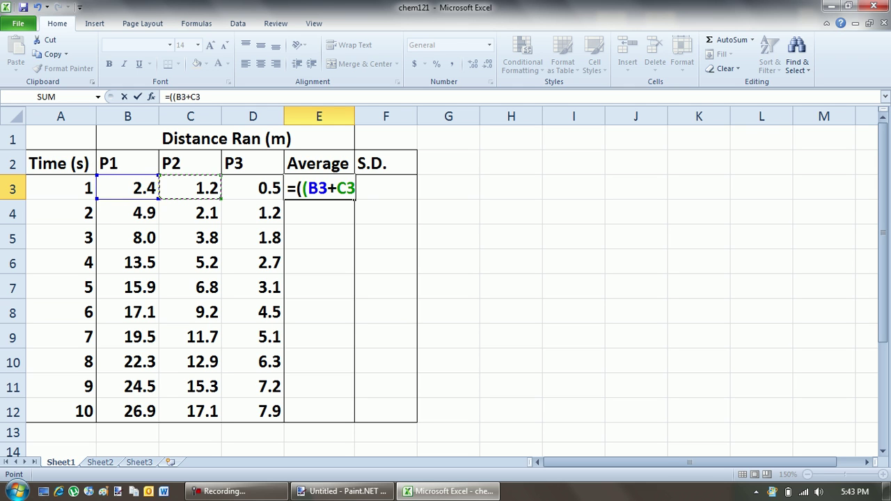
{"action": "type", "text": "+"}
{"action": "left_click", "coordinate": [252, 188]}
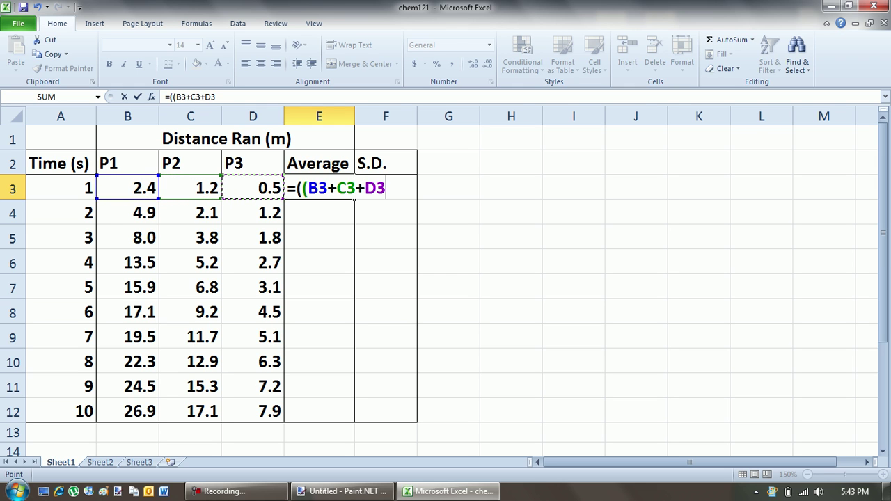
{"action": "type", "text": ")/3)"}
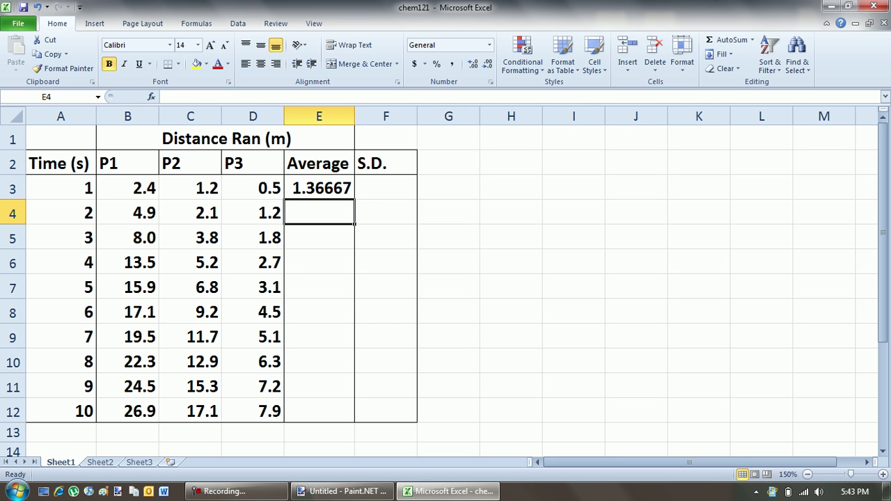
Delete the manually written average formula from E3.
{"action": "key", "text": "Left"}
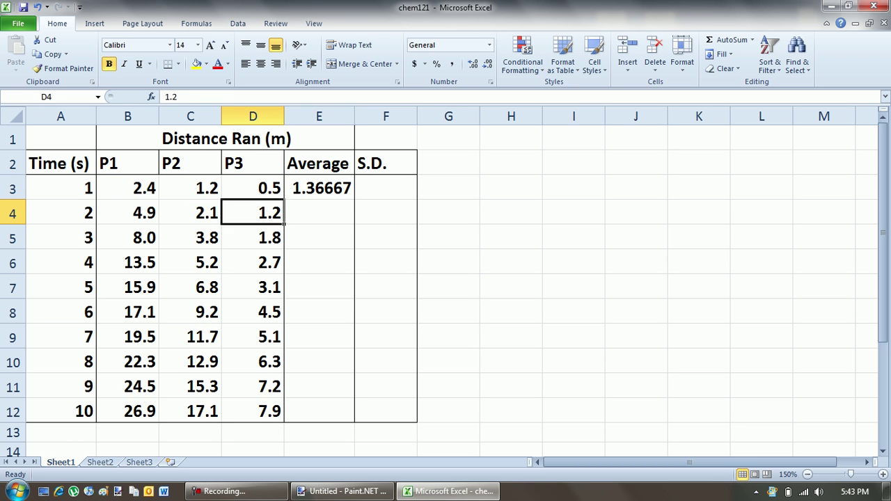
{"action": "key", "text": "Up"}
{"action": "key", "text": "Right"}
{"action": "key", "text": "Delete"}
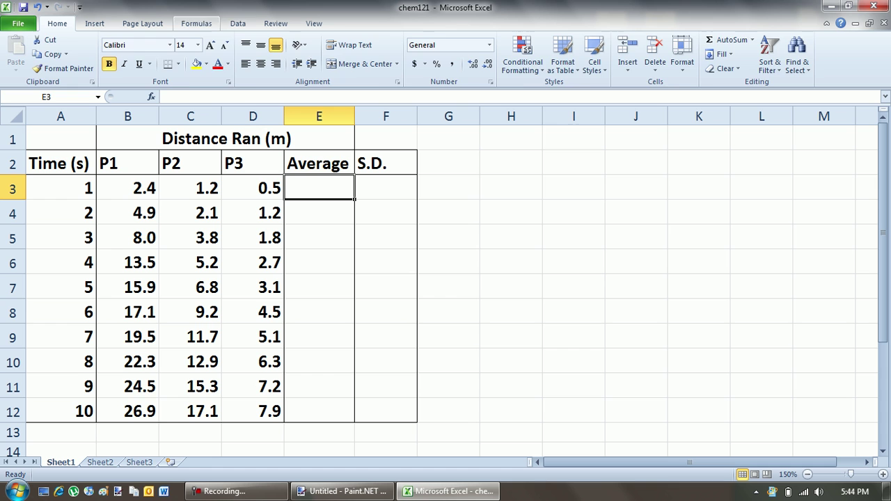
Insert the AVERAGE function into E3 from the list of most recently used functions.
{"action": "left_click", "coordinate": [197, 23]}
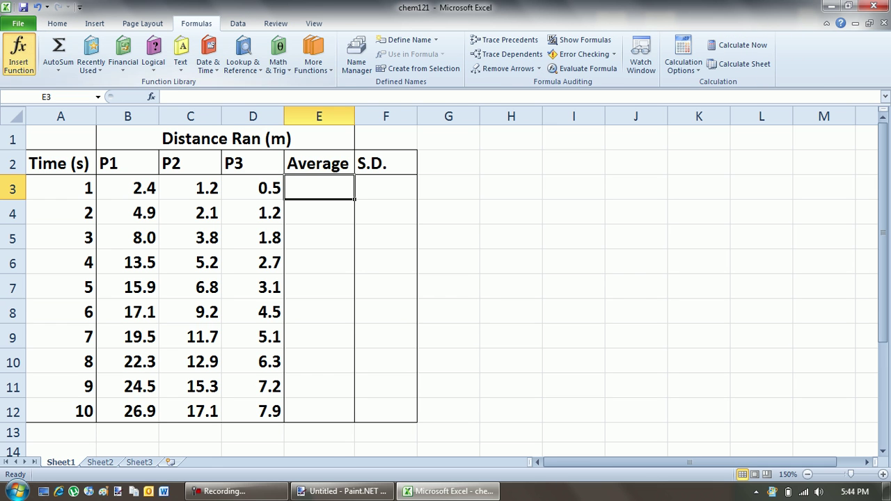
{"action": "left_click", "coordinate": [19, 56]}
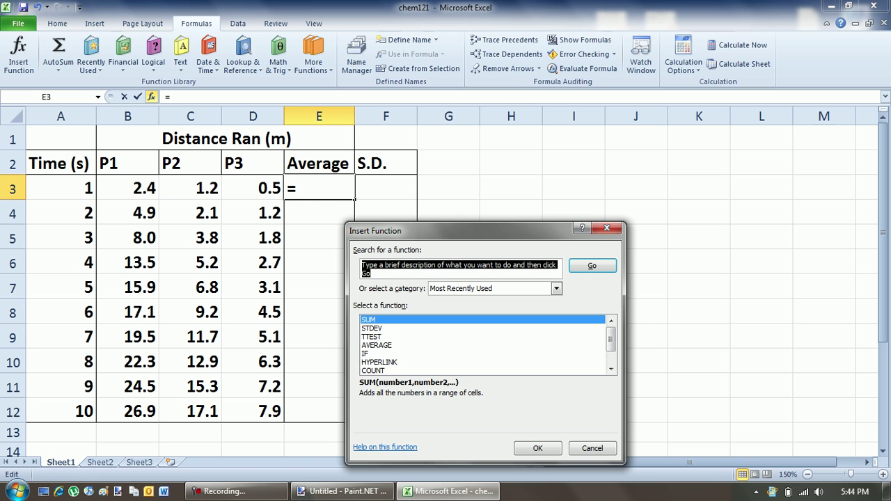
{"action": "scroll", "coordinate": [484, 344], "scroll_direction": "down", "scroll_amount": 1}
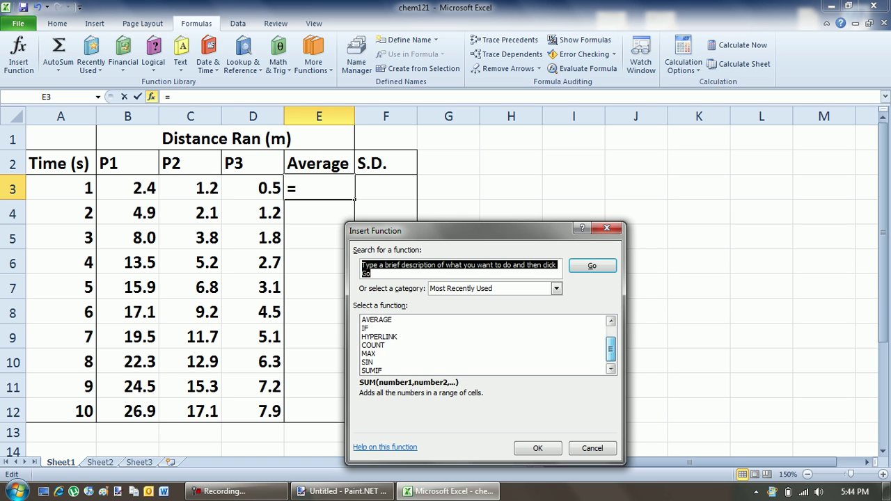
{"action": "scroll", "coordinate": [483, 344], "scroll_direction": "up", "scroll_amount": 1}
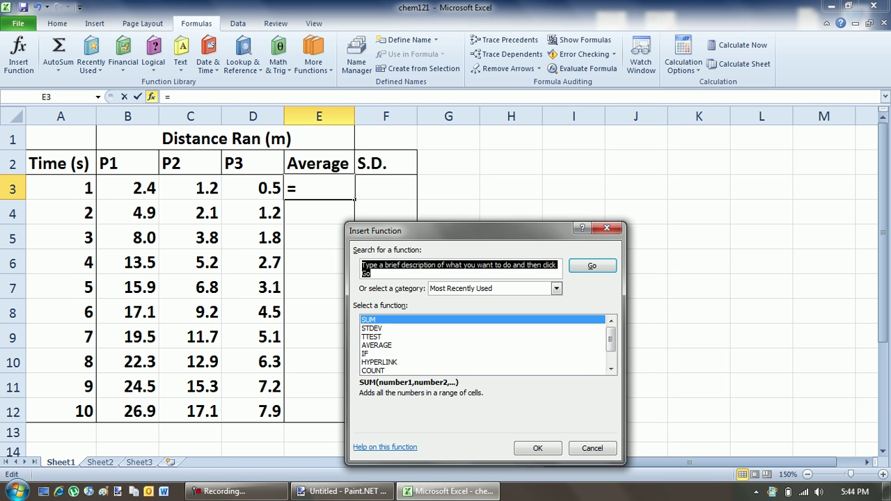
{"action": "left_click", "coordinate": [377, 345]}
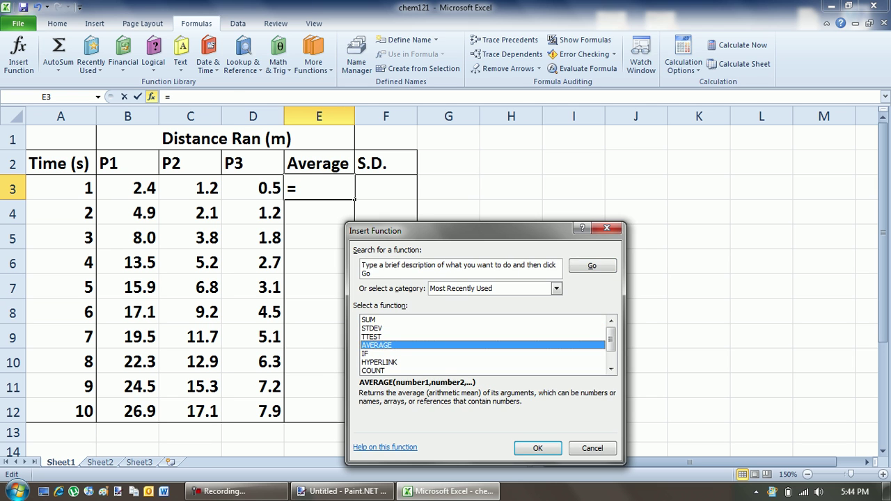
{"action": "key", "text": "Return"}
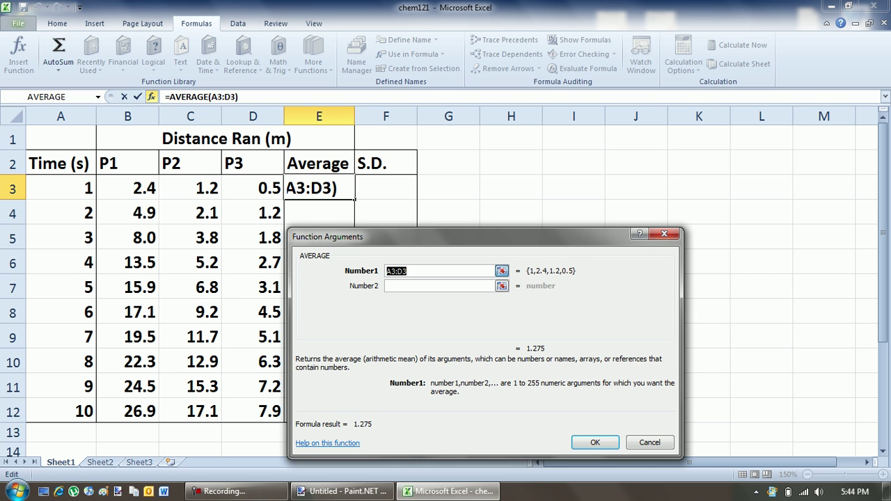
Set the AVERAGE function's first argument to the range B3:D3 and complete the formula.
{"action": "left_click", "coordinate": [501, 271]}
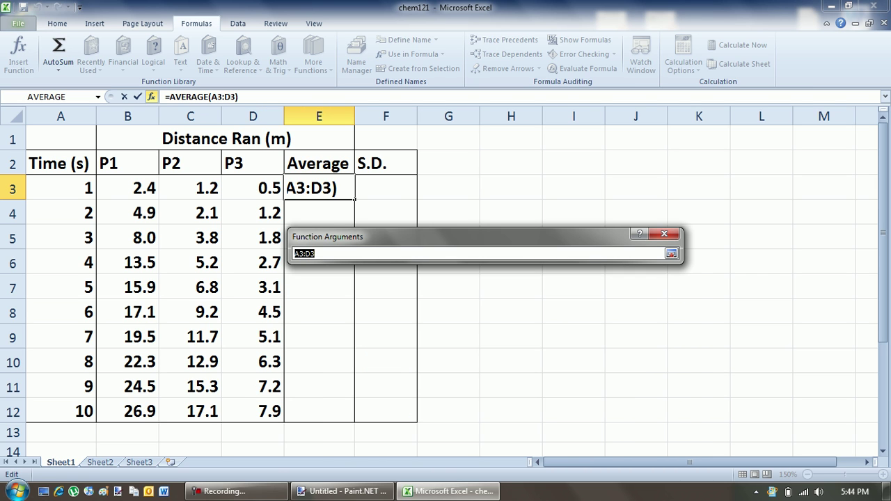
{"action": "left_click_drag", "start_coordinate": [129, 187], "coordinate": [273, 189]}
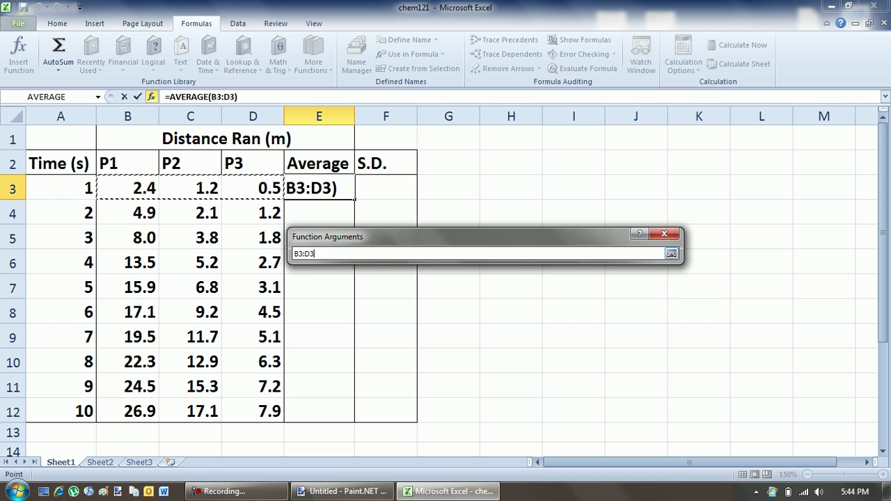
{"action": "key", "text": "Return"}
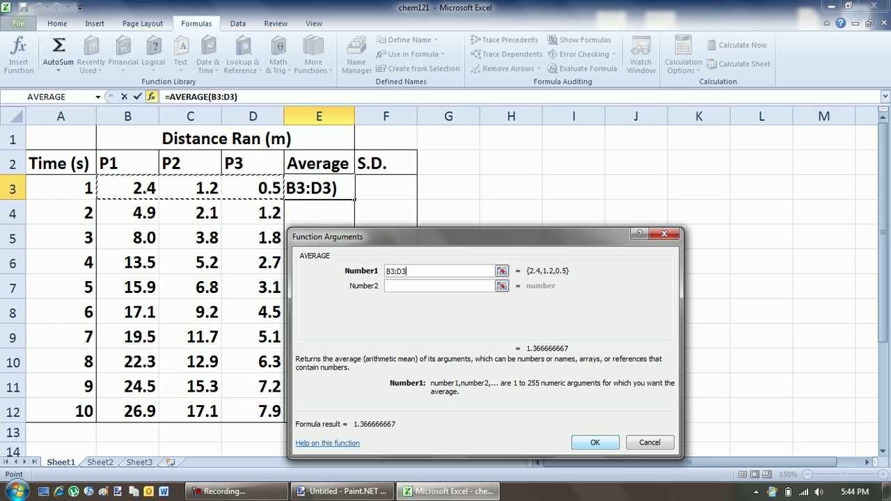
{"action": "key", "text": "Return"}
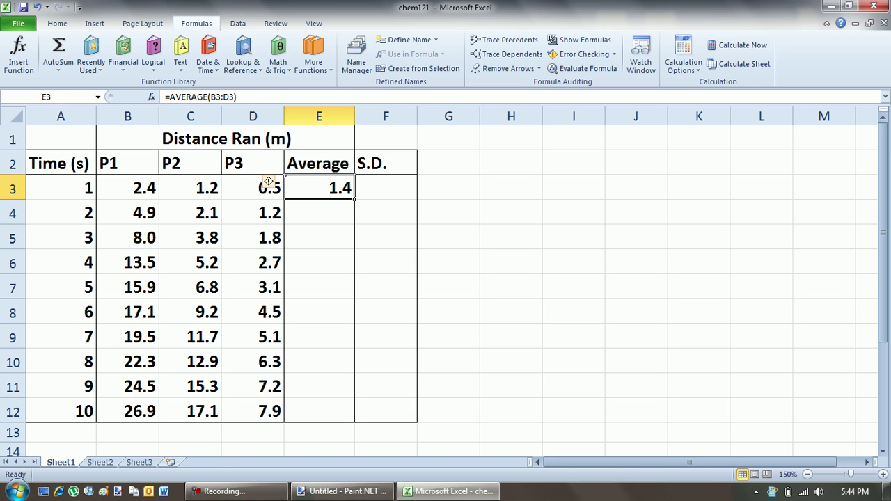
Copy the AVERAGE formula from E3 and paste it into E4:E12 for the remaining times.
{"action": "left_click_drag", "start_coordinate": [127, 188], "coordinate": [261, 188]}
{"action": "left_click", "coordinate": [319, 188]}
{"action": "right_click", "coordinate": [330, 192]}
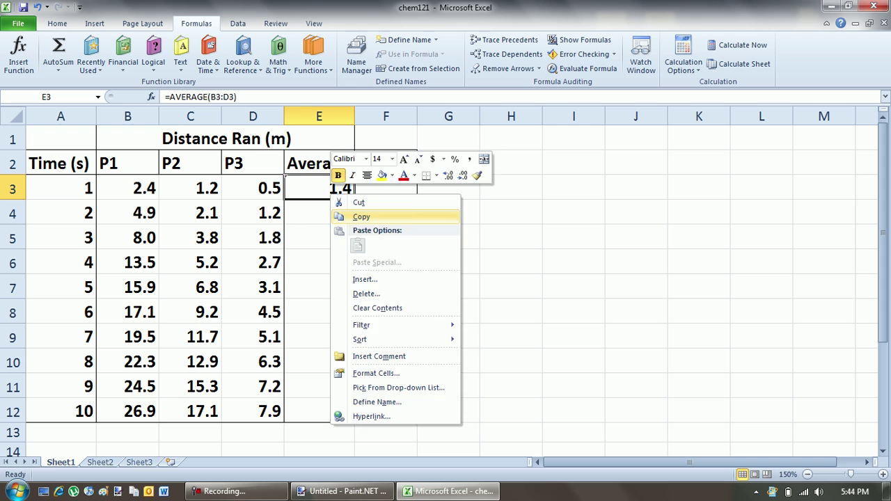
{"action": "left_click", "coordinate": [348, 217]}
{"action": "left_click_drag", "start_coordinate": [319, 212], "coordinate": [318, 410]}
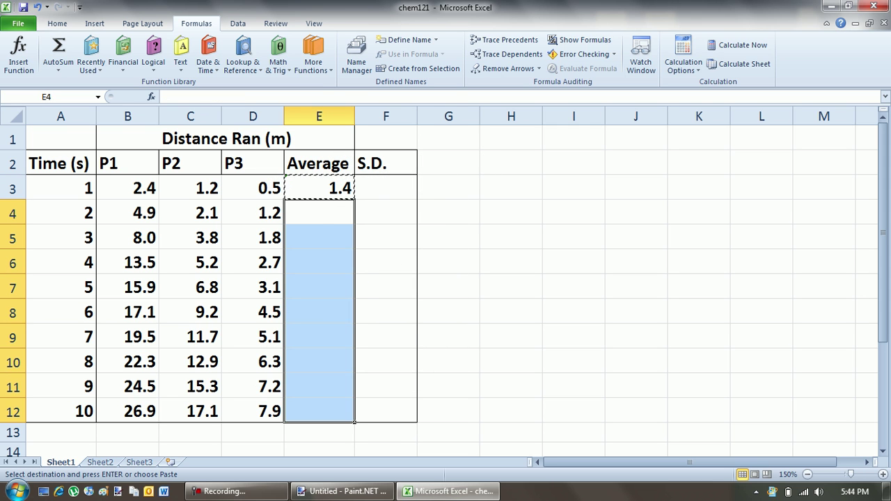
{"action": "right_click", "coordinate": [318, 289]}
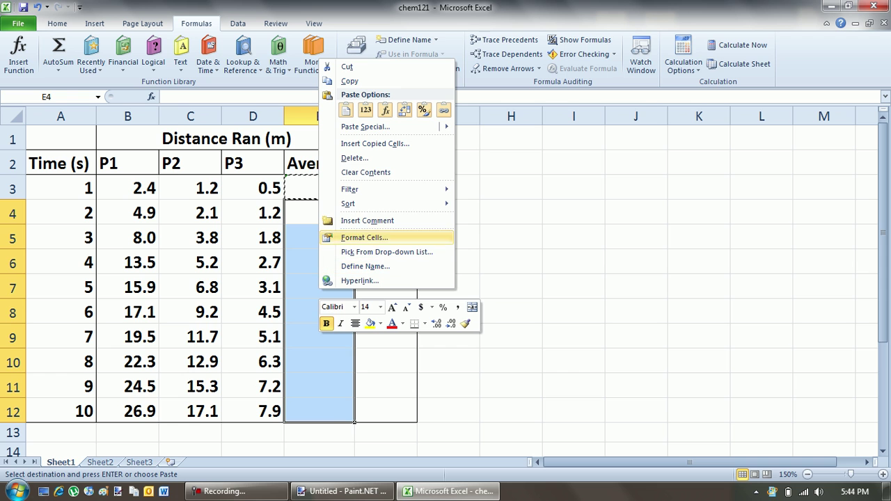
{"action": "left_click", "coordinate": [346, 109]}
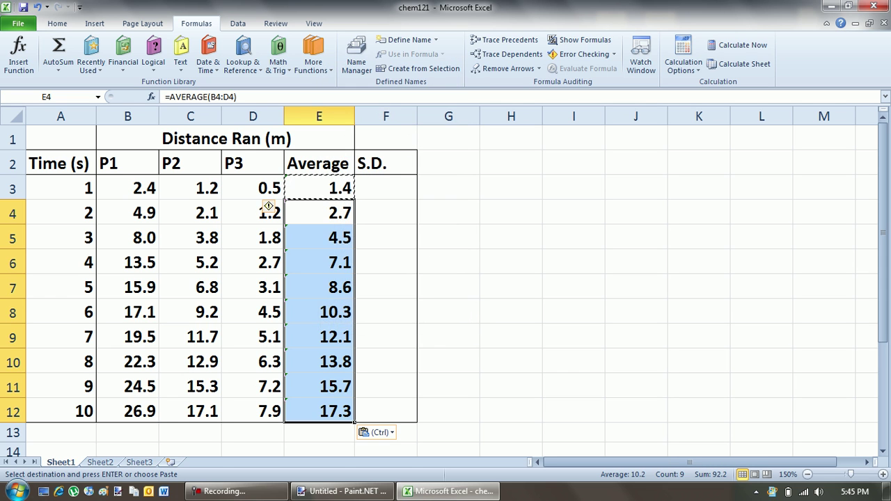
{"action": "left_click", "coordinate": [385, 286]}
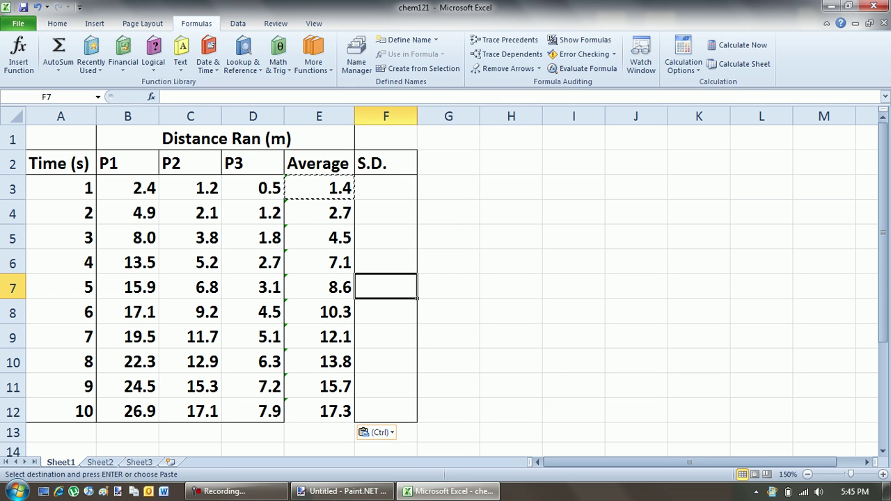
Check the error-checking options offered for the average formula in E6.
{"action": "left_click", "coordinate": [306, 263]}
{"action": "left_click", "coordinate": [268, 256]}
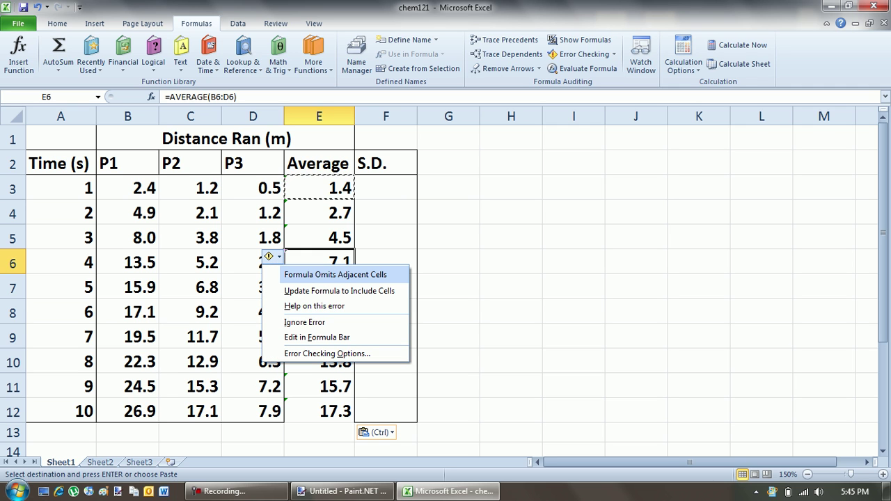
{"action": "key", "text": "Down"}
{"action": "key", "text": "Down"}
{"action": "key", "text": "Down"}
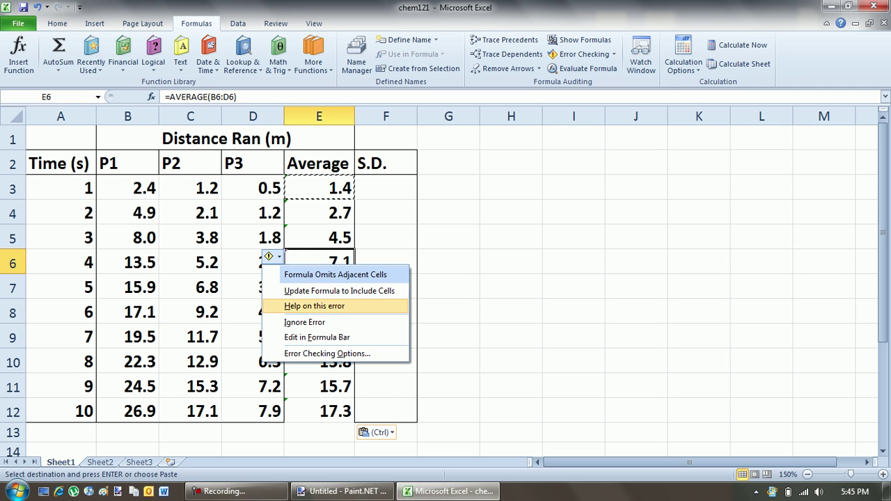
{"action": "key", "text": "Return"}
{"action": "left_click", "coordinate": [385, 286]}
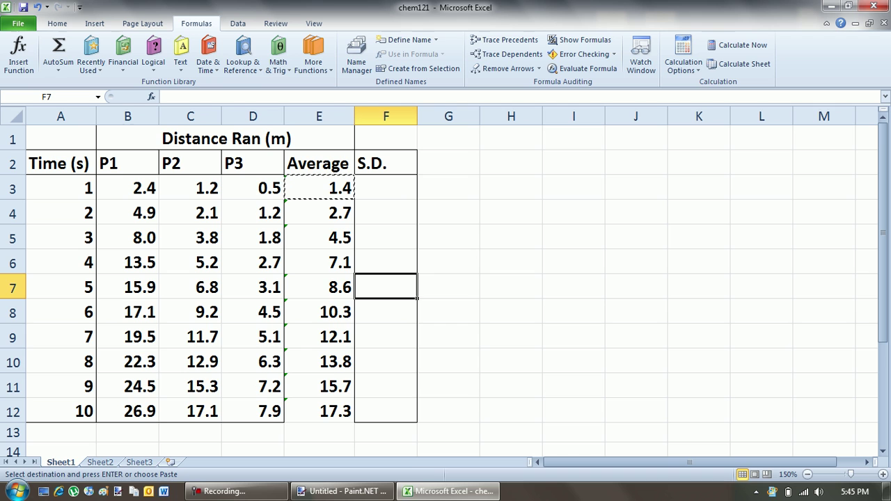
Insert the STDEV function into F3 from the list of most recently used functions.
{"action": "key", "text": "Escape"}
{"action": "key", "text": "Up"}
{"action": "key", "text": "Up"}
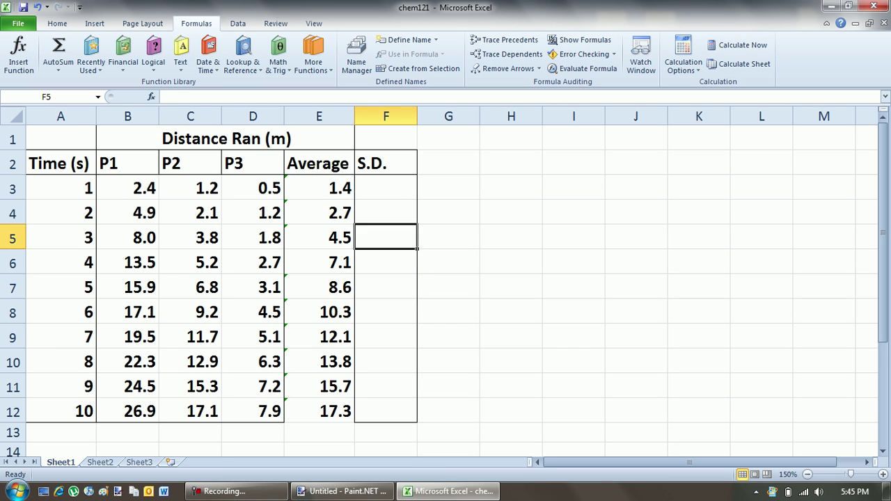
{"action": "key", "text": "Up"}
{"action": "key", "text": "Up"}
{"action": "key", "text": "Up"}
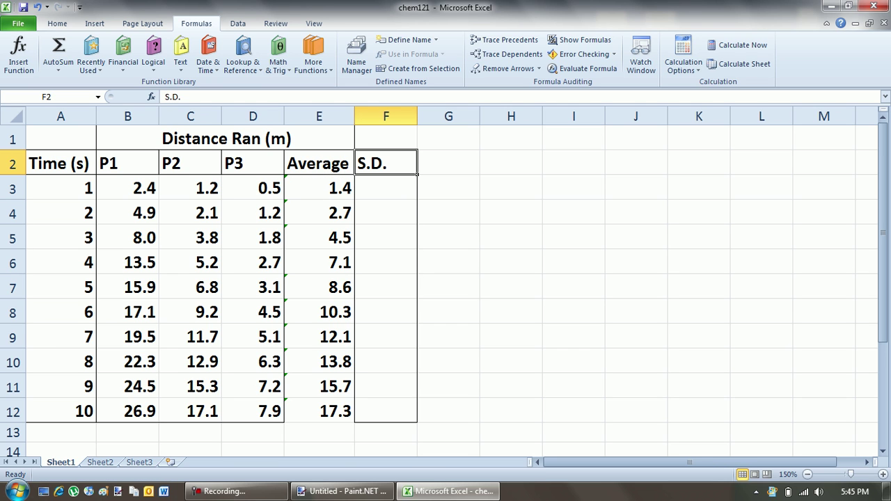
{"action": "key", "text": "Down"}
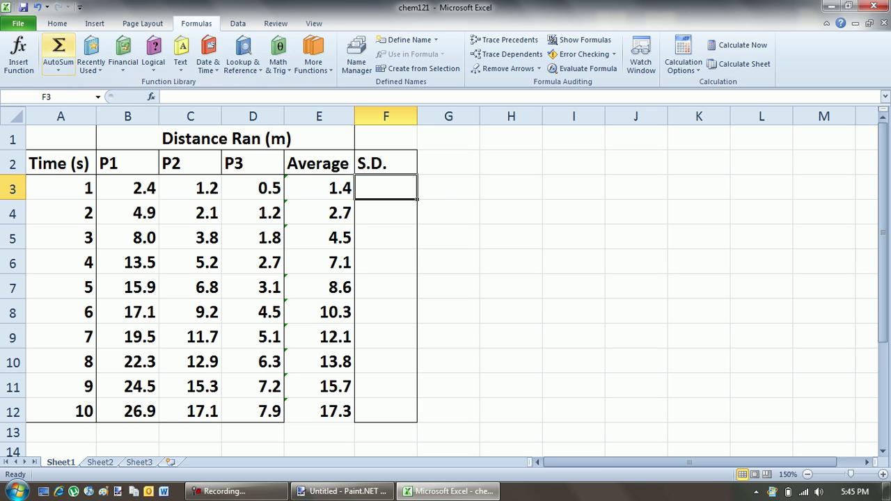
{"action": "left_click", "coordinate": [19, 56]}
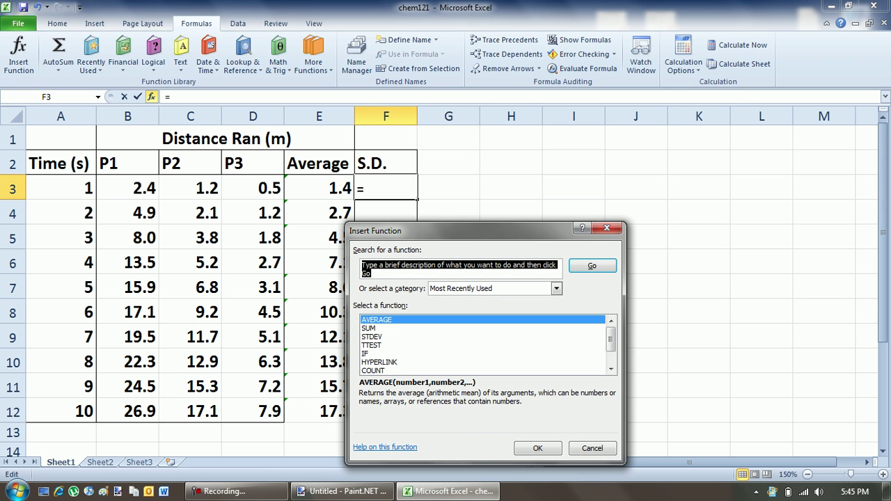
{"action": "left_click", "coordinate": [371, 336]}
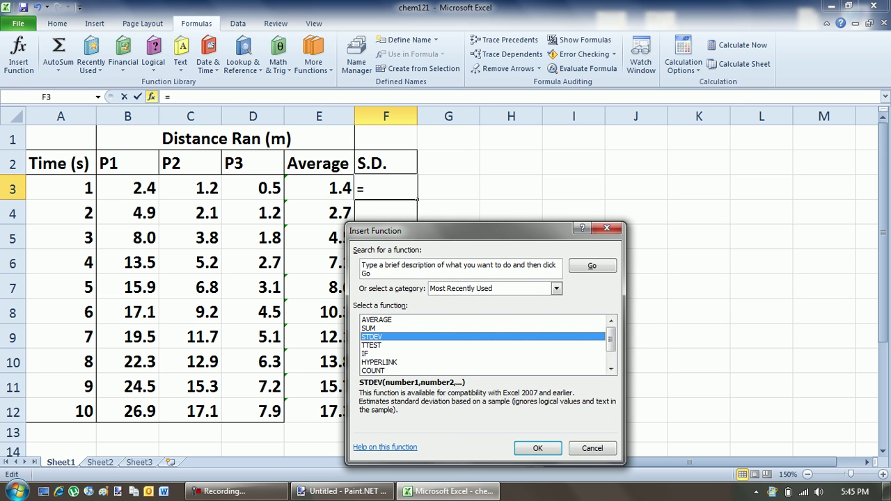
{"action": "left_click", "coordinate": [537, 448]}
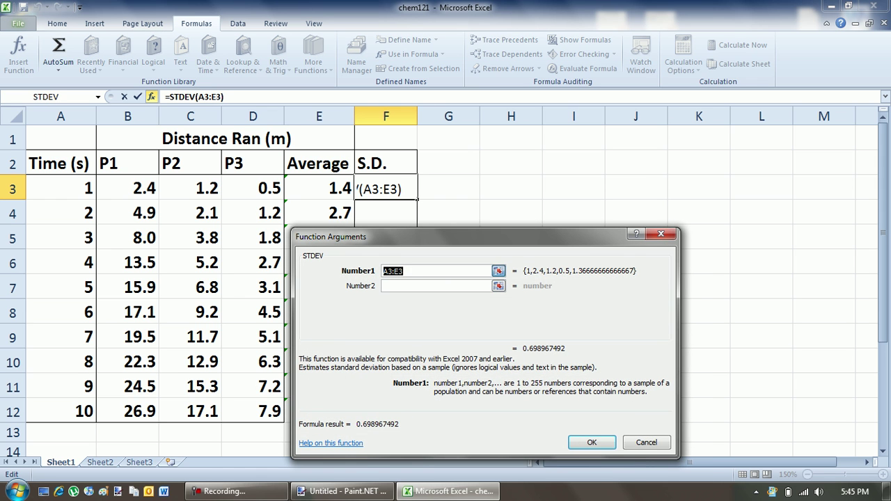
Set the STDEV function's first argument to the range B3:D3 and complete the formula.
{"action": "left_click", "coordinate": [498, 271]}
{"action": "left_click_drag", "start_coordinate": [128, 188], "coordinate": [268, 193]}
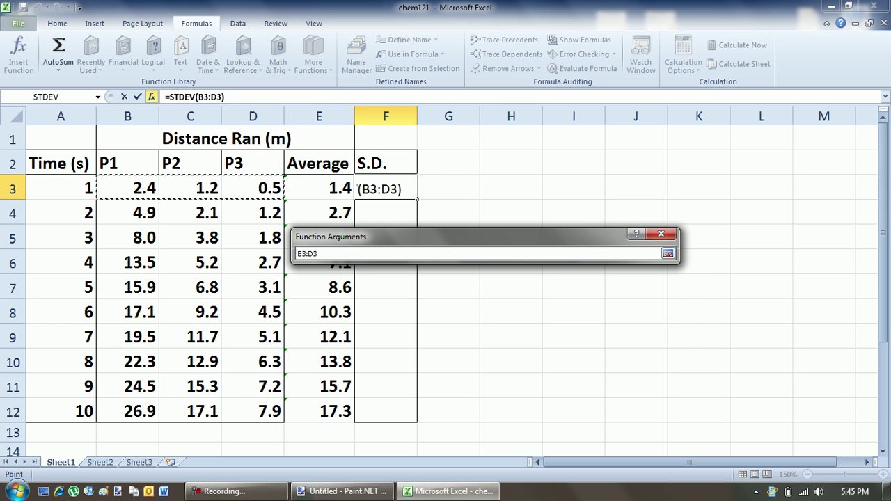
{"action": "left_click", "coordinate": [667, 253]}
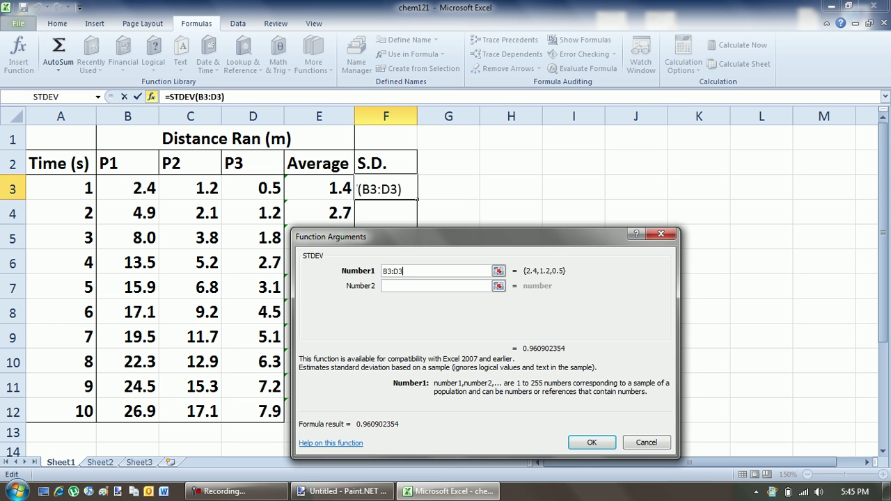
{"action": "left_click", "coordinate": [592, 442]}
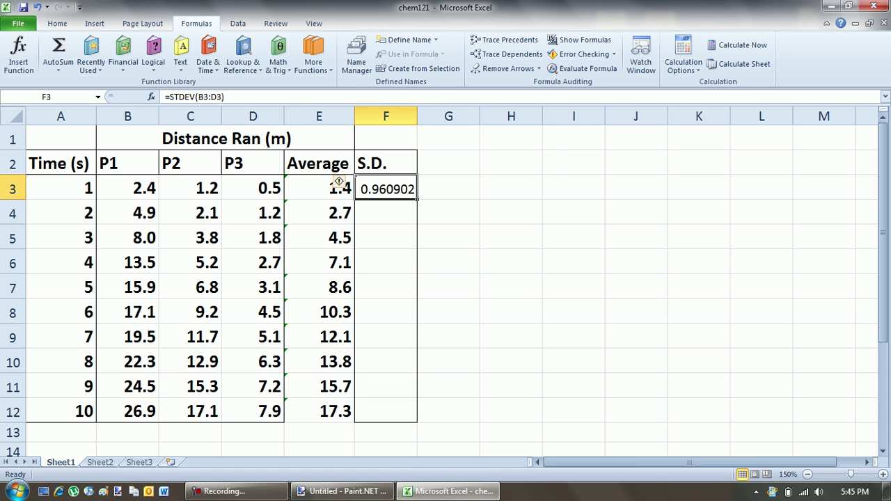
Copy the STDEV formula from F3 and paste it into F4:F12.
{"action": "right_click", "coordinate": [388, 188]}
{"action": "left_click", "coordinate": [417, 213]}
{"action": "left_click_drag", "start_coordinate": [386, 212], "coordinate": [386, 411]}
{"action": "right_click", "coordinate": [383, 272]}
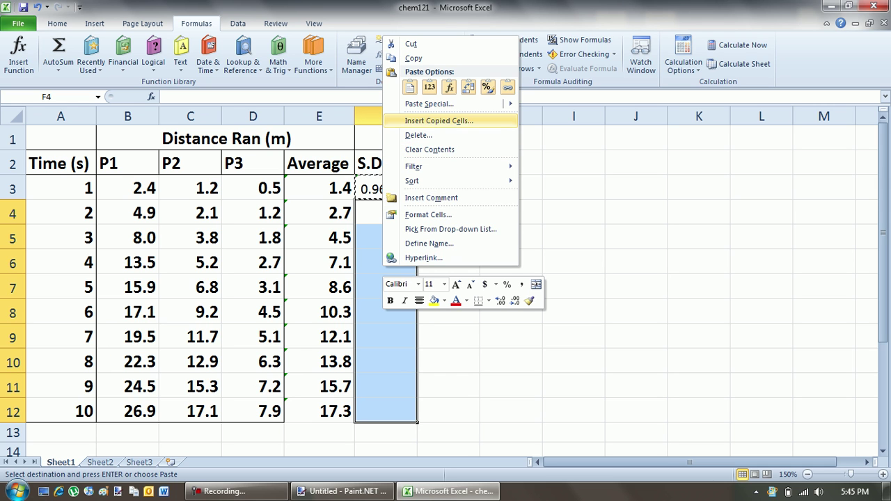
{"action": "left_click", "coordinate": [409, 87]}
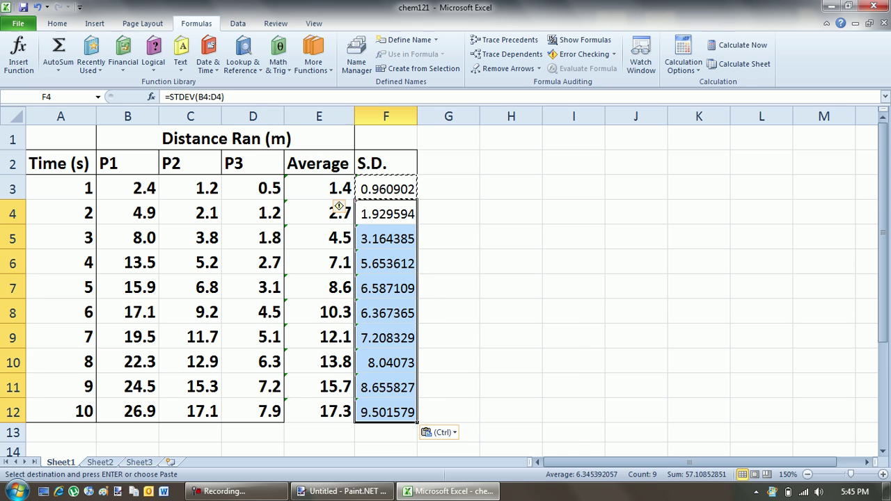
{"action": "left_click", "coordinate": [448, 236]}
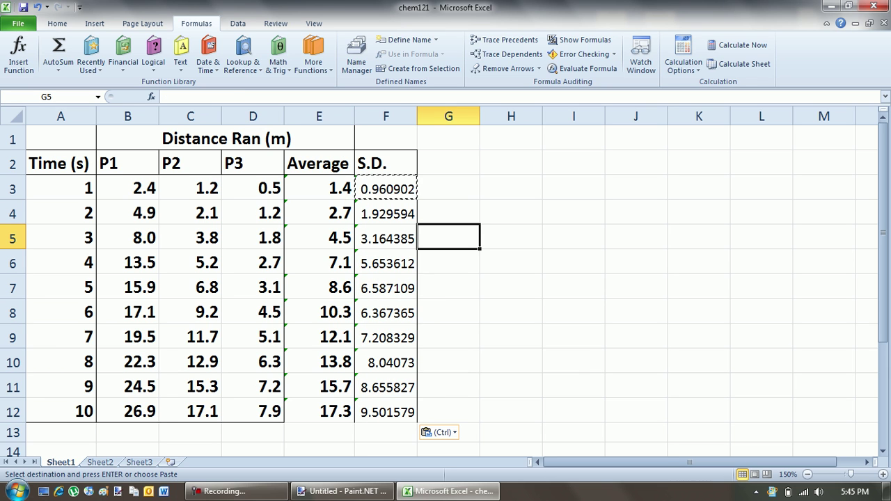
Examine the average and standard deviation formulas in row 3 against the distances in B3:D3, and compare F3's formula with F4's.
{"action": "left_click", "coordinate": [318, 188]}
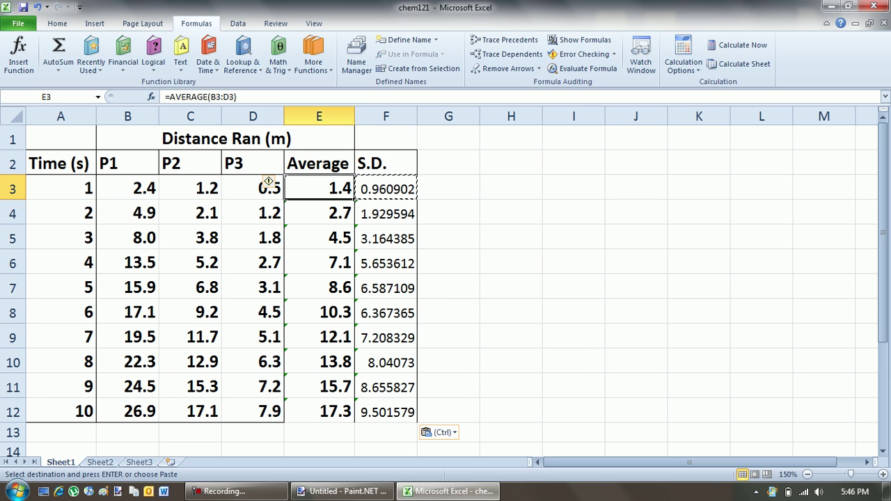
{"action": "key", "text": "Escape"}
{"action": "key", "text": "Right"}
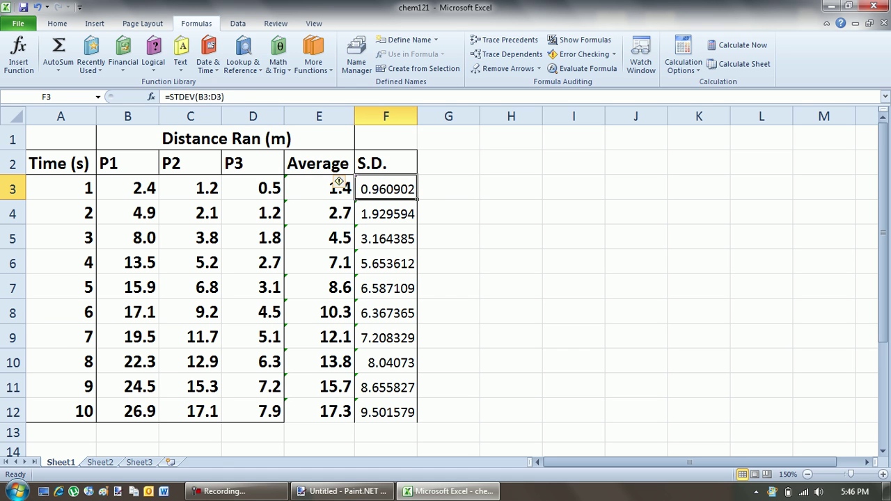
{"action": "key", "text": "Left"}
{"action": "key", "text": "Left"}
{"action": "key", "text": "Left"}
{"action": "key", "text": "Left"}
{"action": "key", "text": "Right"}
{"action": "key", "text": "Right"}
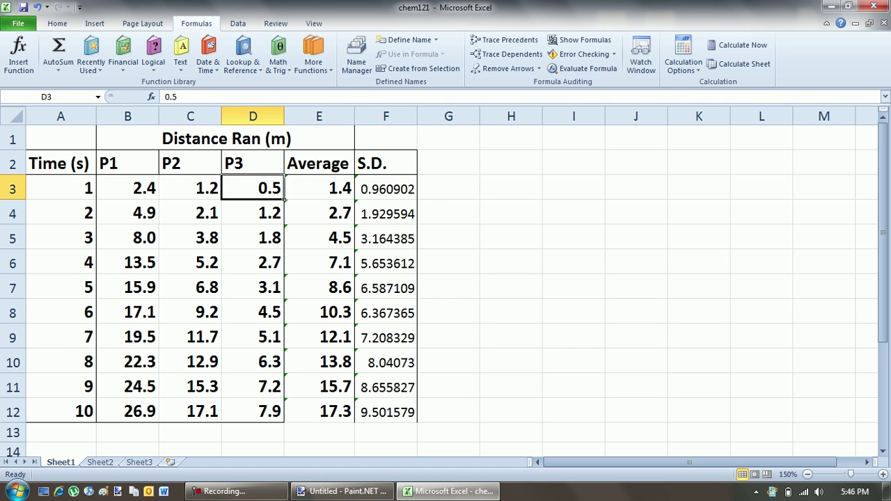
{"action": "key", "text": "Right"}
{"action": "key", "text": "Right"}
{"action": "key", "text": "Down"}
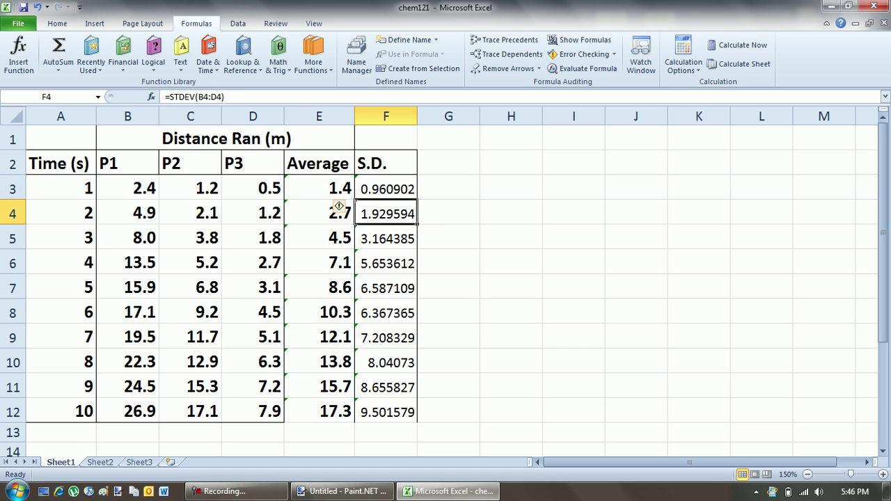
{"action": "key", "text": "Up"}
{"action": "key", "text": "Left"}
{"action": "key", "text": "Left"}
{"action": "key", "text": "Left"}
{"action": "key", "text": "Left"}
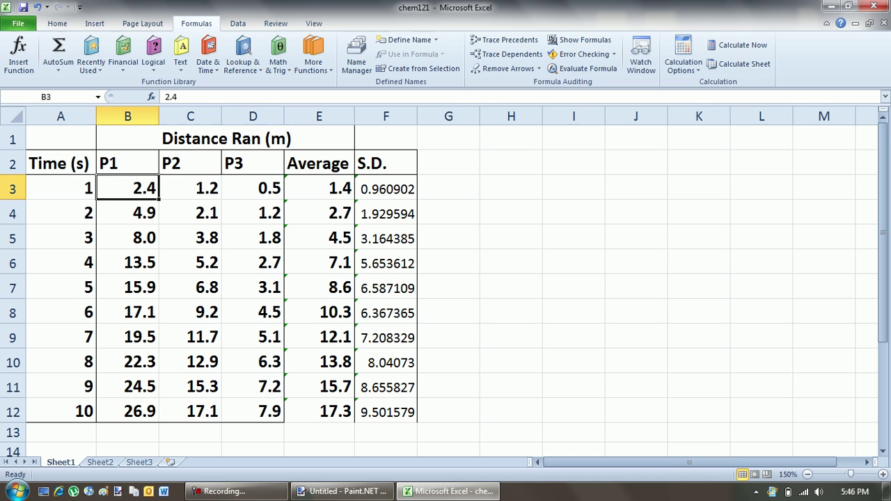
{"action": "key", "text": "Right"}
{"action": "key", "text": "Right"}
{"action": "key", "text": "Right"}
{"action": "key", "text": "Right"}
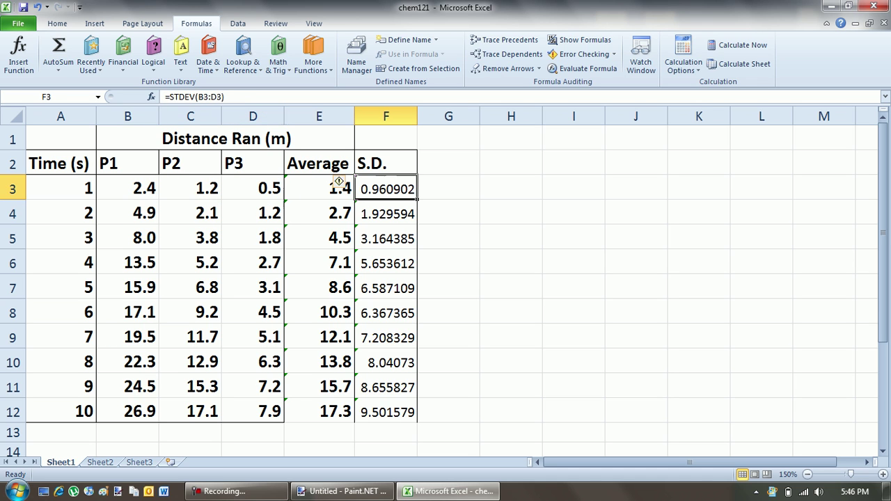
{"action": "key", "text": "Down"}
{"action": "key", "text": "Up"}
Copy the STDEV formula from F3 into G4, one row down and one column across.
{"action": "right_click", "coordinate": [403, 195]}
{"action": "left_click", "coordinate": [432, 216]}
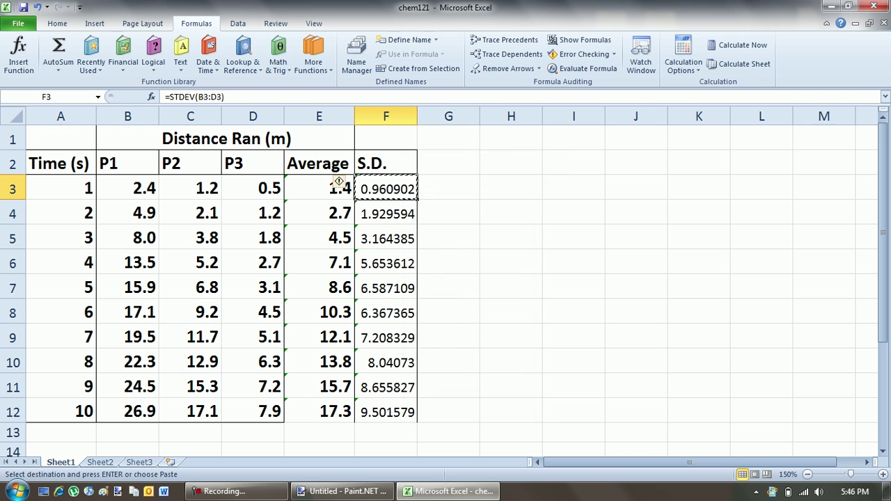
{"action": "left_click", "coordinate": [448, 212]}
{"action": "key", "text": "ctrl+v"}
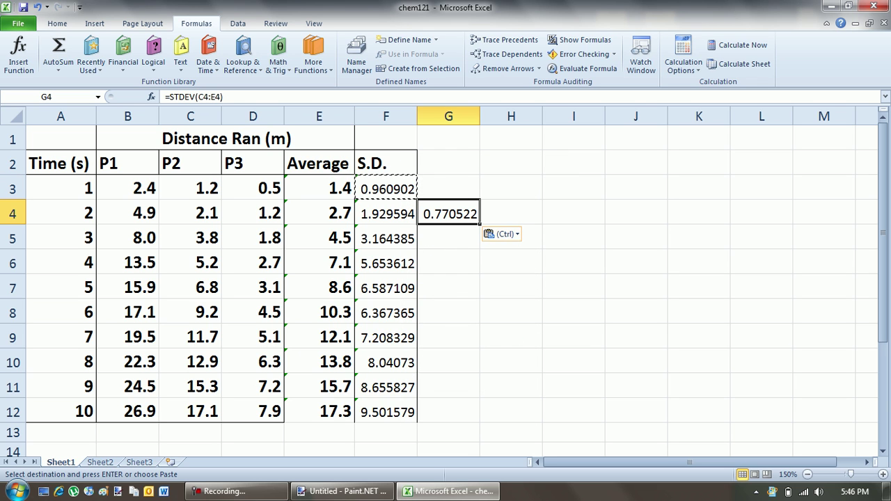
{"action": "key", "text": "Escape"}
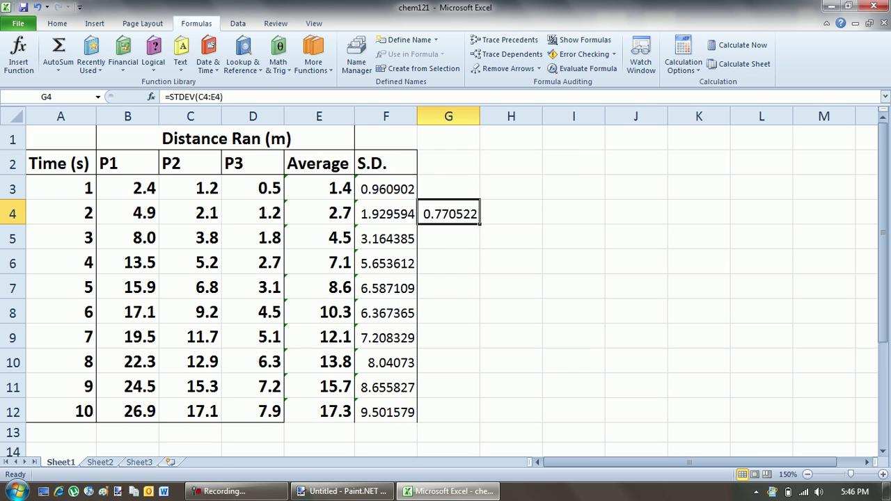
Highlight the range C4:E4 that the formula in G4 refers to, and delete that formula from G4.
{"action": "left_click_drag", "start_coordinate": [127, 212], "coordinate": [253, 212]}
{"action": "left_click", "coordinate": [190, 237]}
{"action": "left_click", "coordinate": [190, 212]}
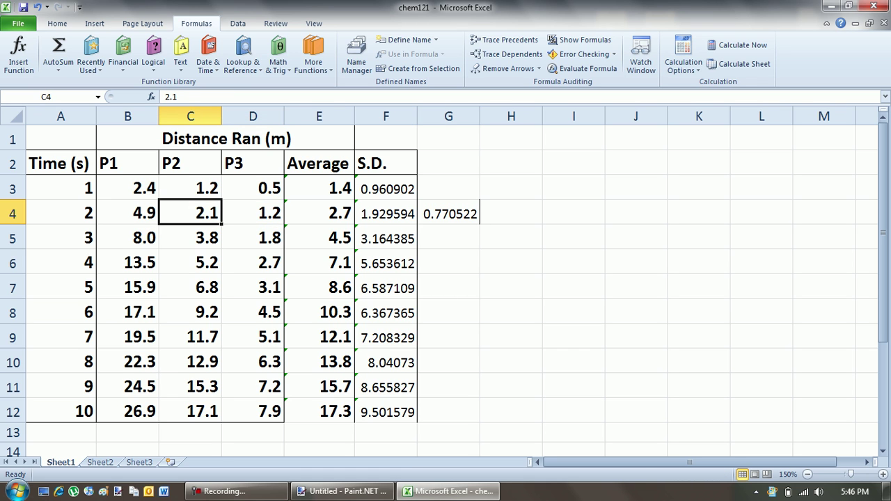
{"action": "key", "text": "shift+Right"}
{"action": "key", "text": "shift+Right"}
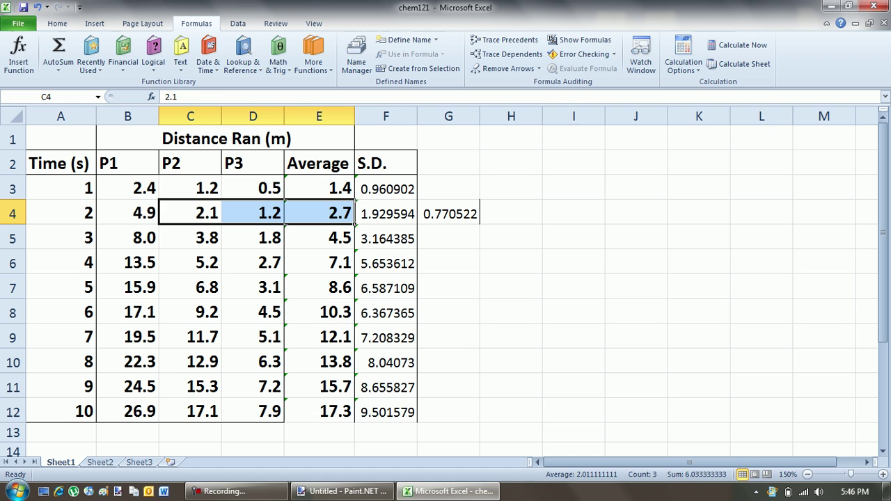
{"action": "left_click", "coordinate": [448, 213]}
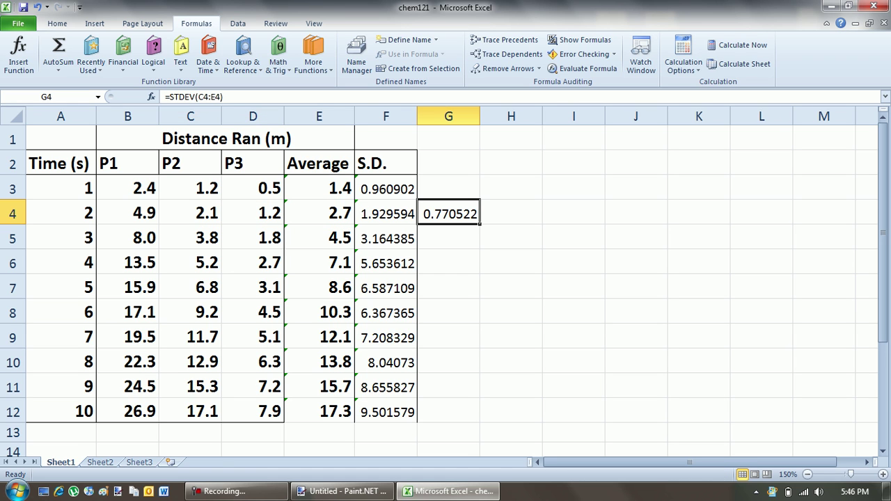
{"action": "key", "text": "Delete"}
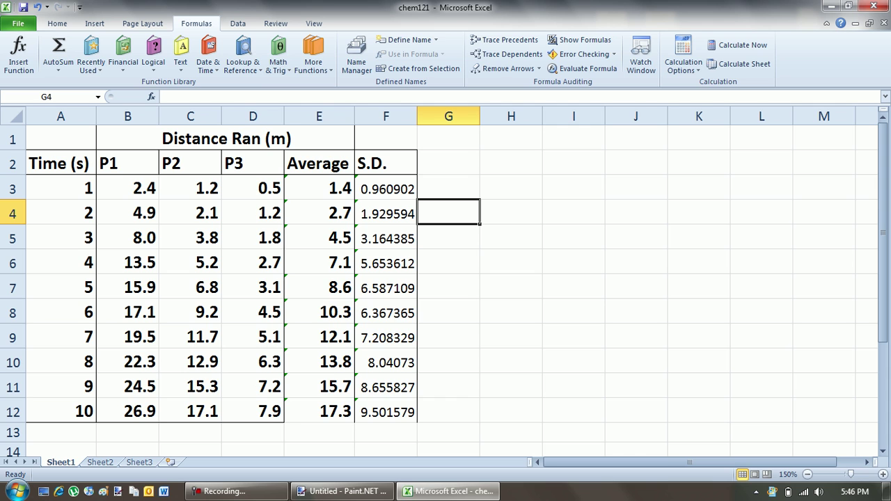
{"action": "mouse_move", "coordinate": [445, 492]}
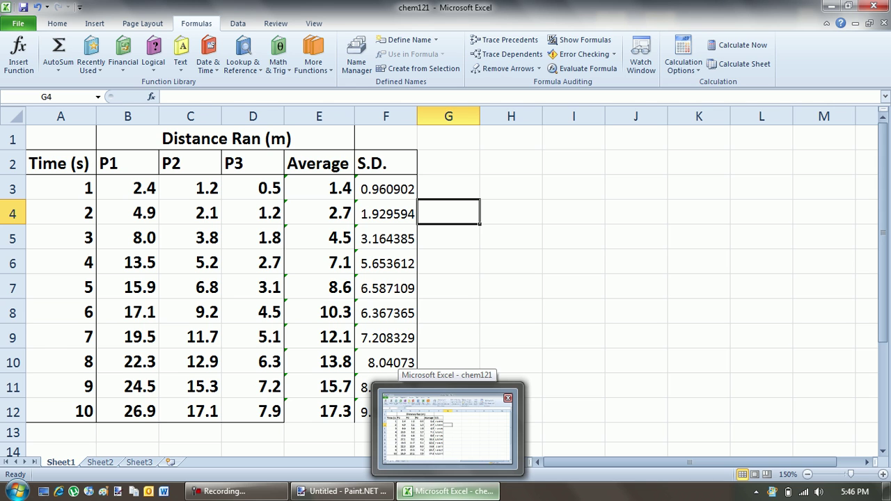
{"action": "mouse_move", "coordinate": [341, 491]}
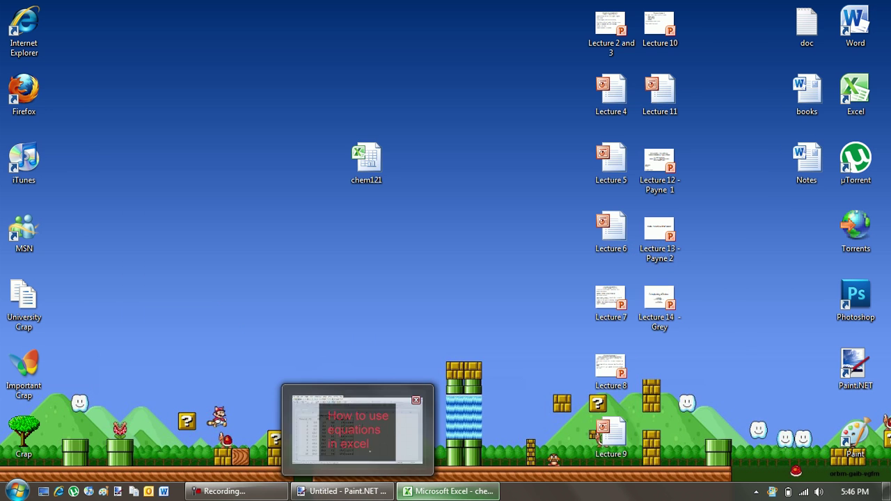
{"action": "left_click", "coordinate": [447, 491]}
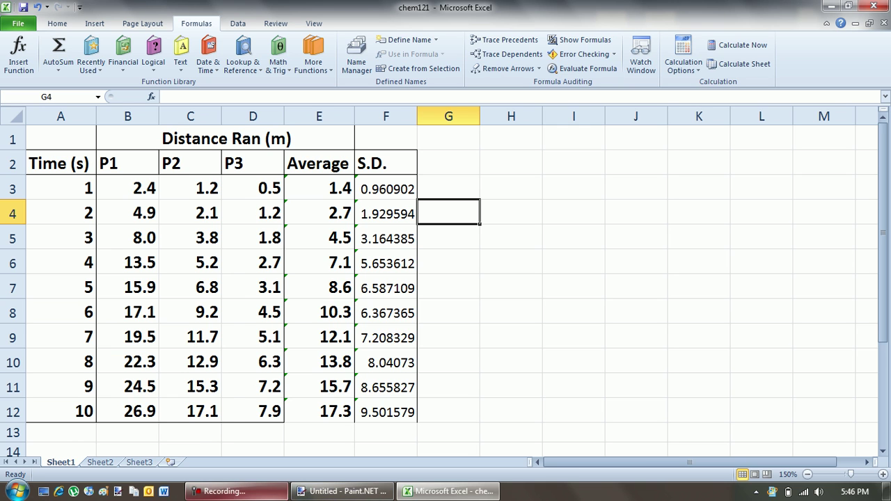
{"action": "left_click", "coordinate": [237, 491]}
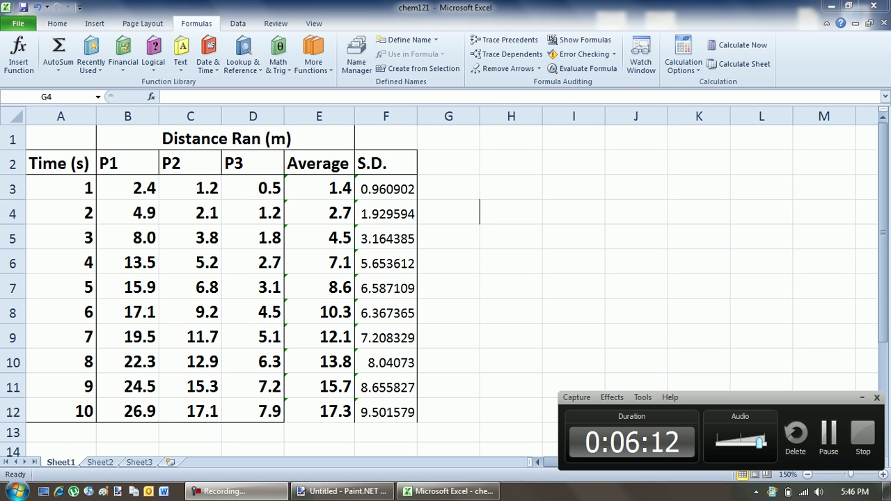